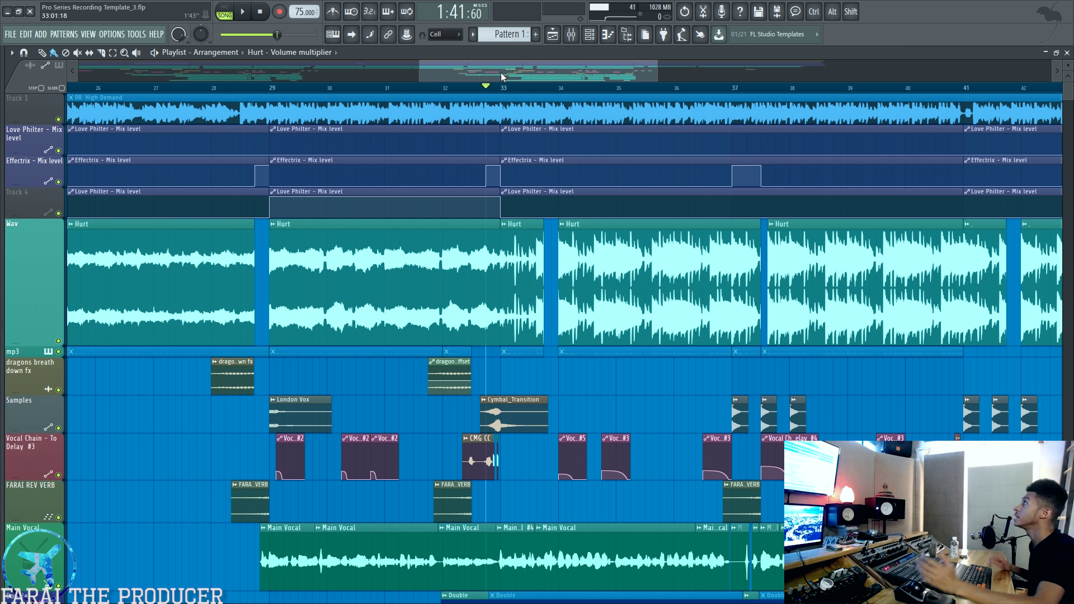
# Step: Adjust the playlist track layout and start playing the Hurt arrangement
pyautogui.moveTo(501, 72); pyautogui.dragTo(512, 72)
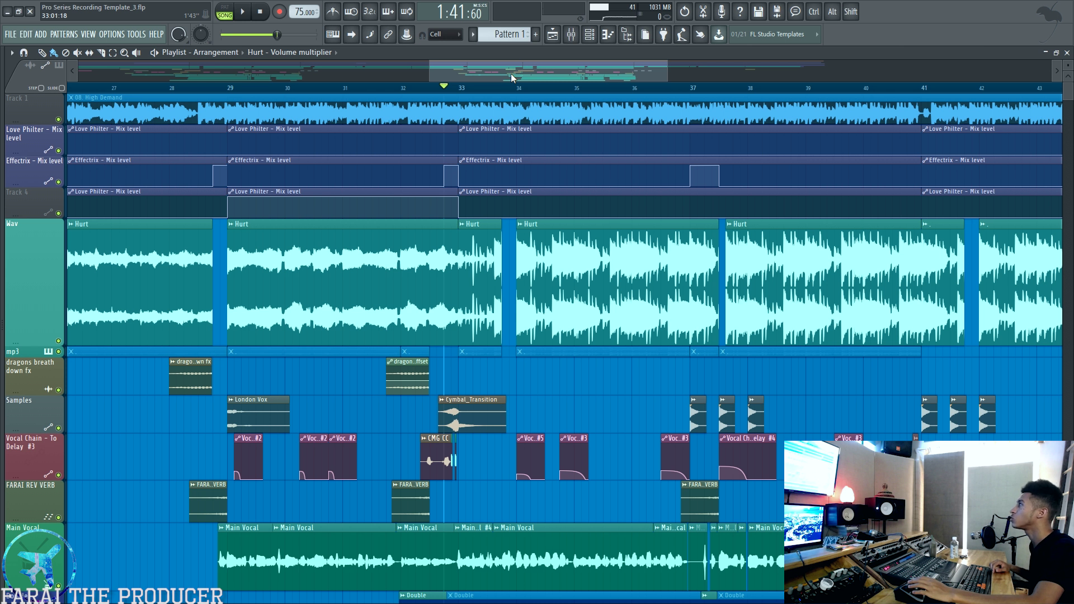
pyautogui.moveTo(511, 73); pyautogui.dragTo(515, 75)
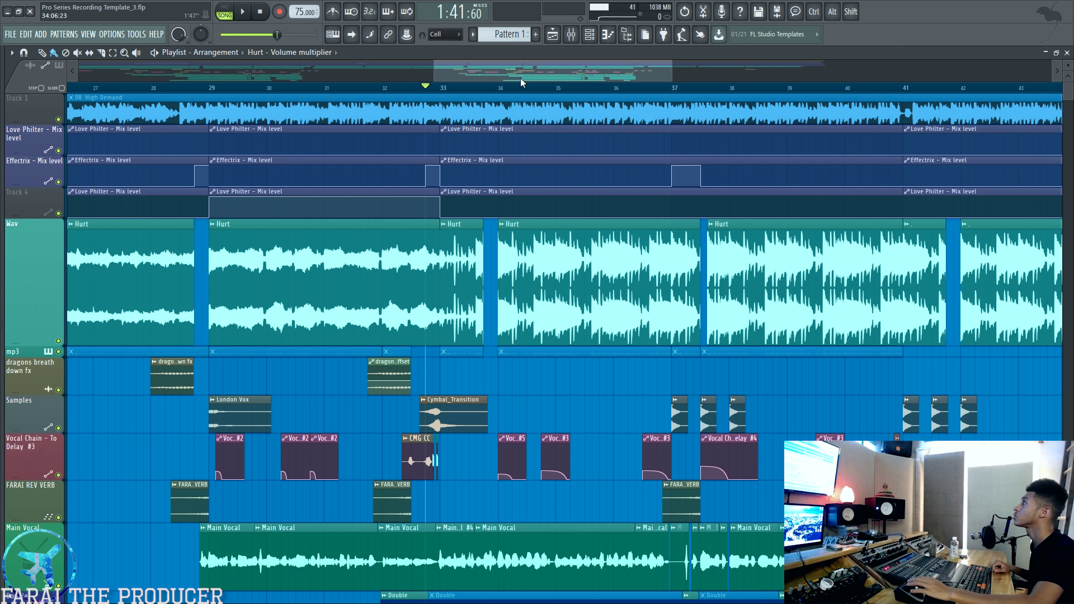
pyautogui.moveTo(520, 78); pyautogui.dragTo(529, 78)
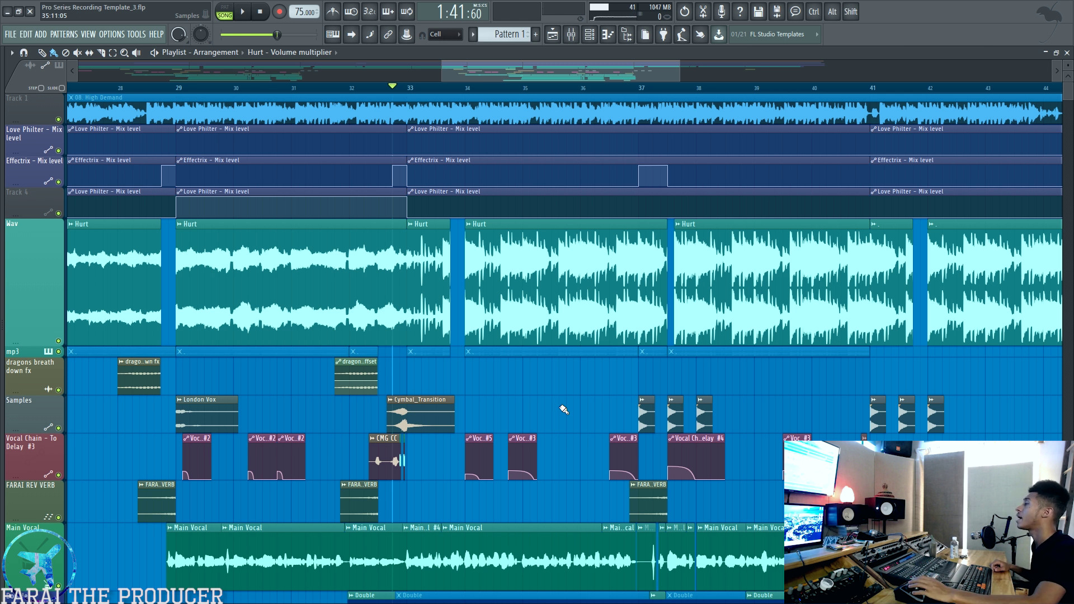
pyautogui.scroll(-2, 564, 409)
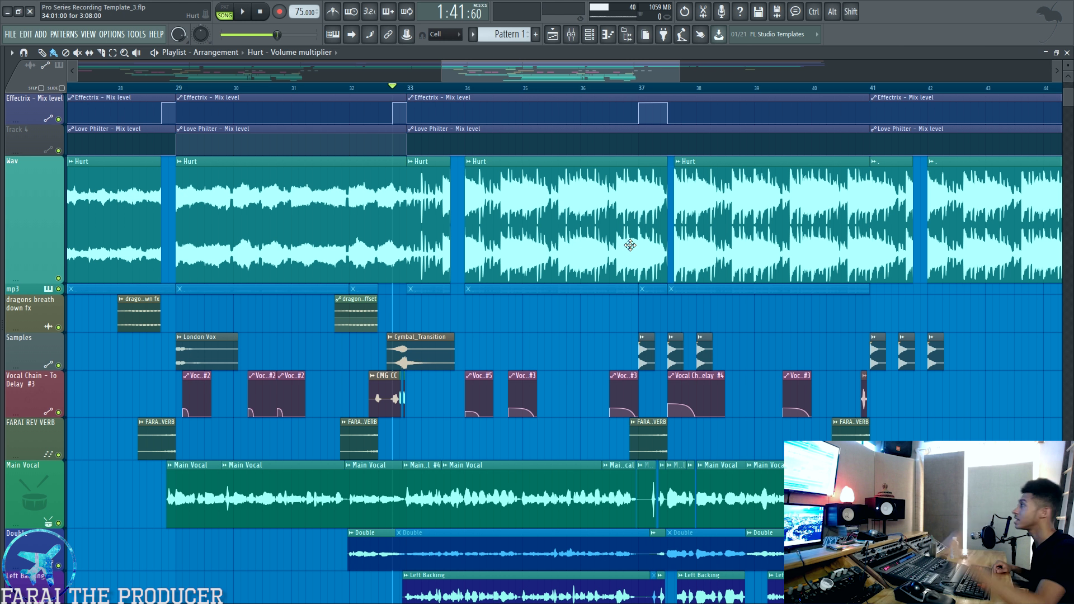
pyautogui.press('space')
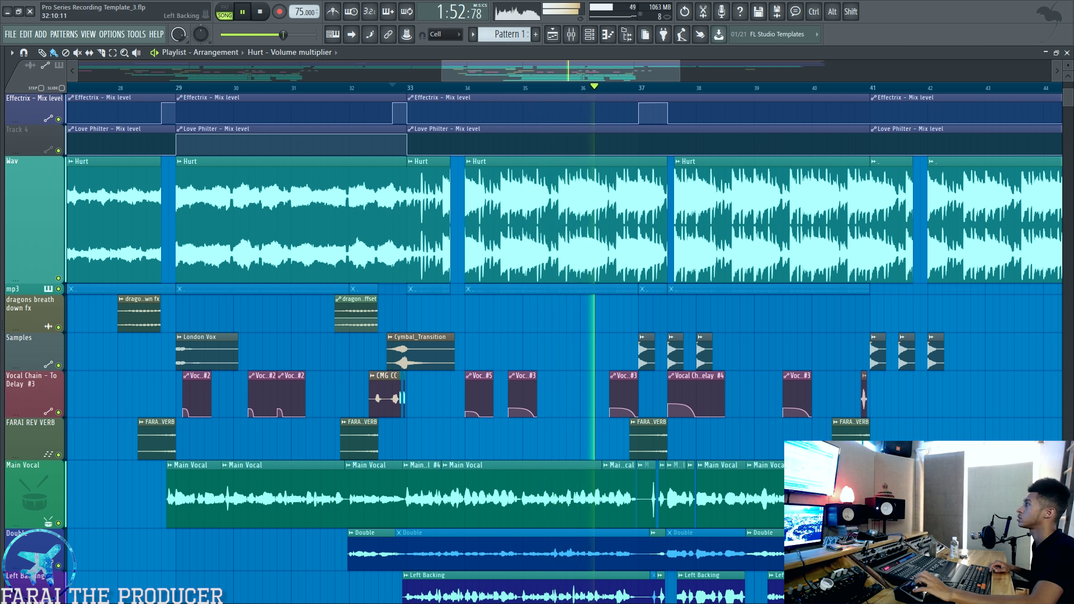
# Step: Scroll through the vocal and beat tracks while listening, then stop playback
pyautogui.scroll(-1, 402, 344)
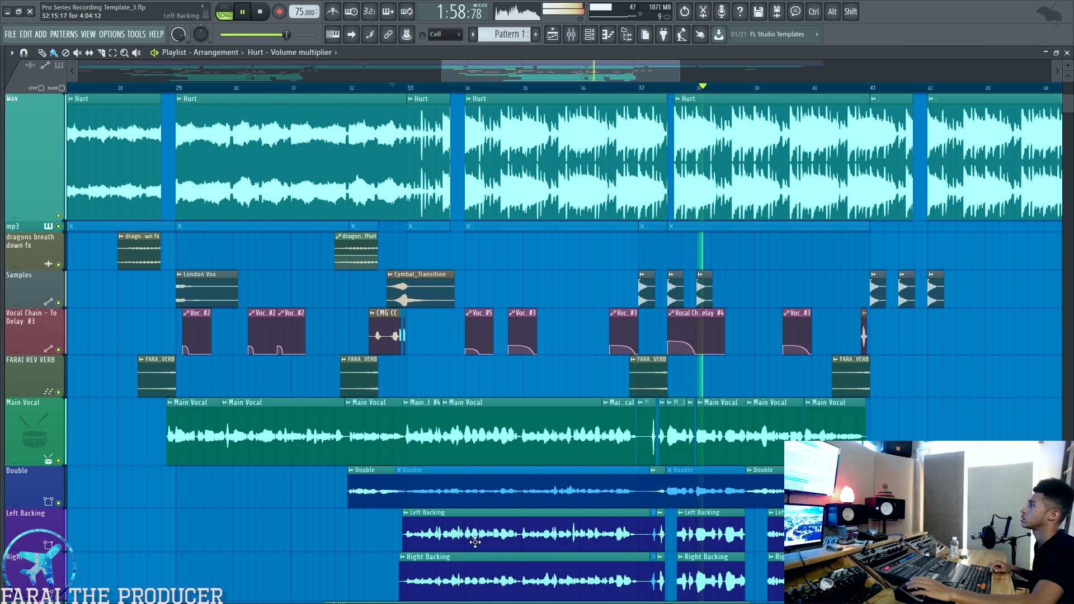
pyautogui.scroll(-2, 477, 403)
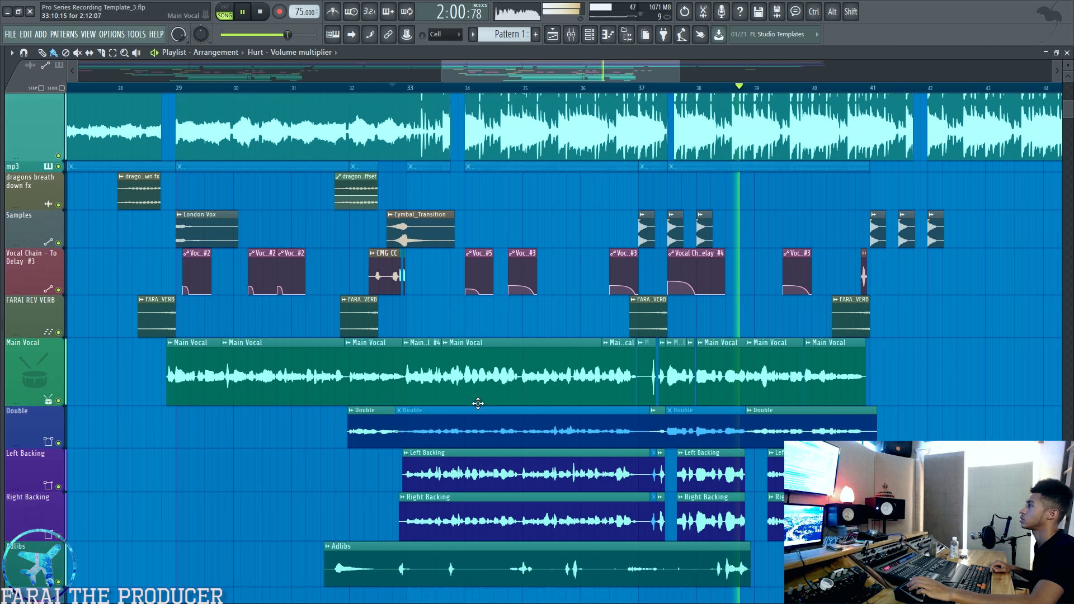
pyautogui.scroll(3, 479, 403)
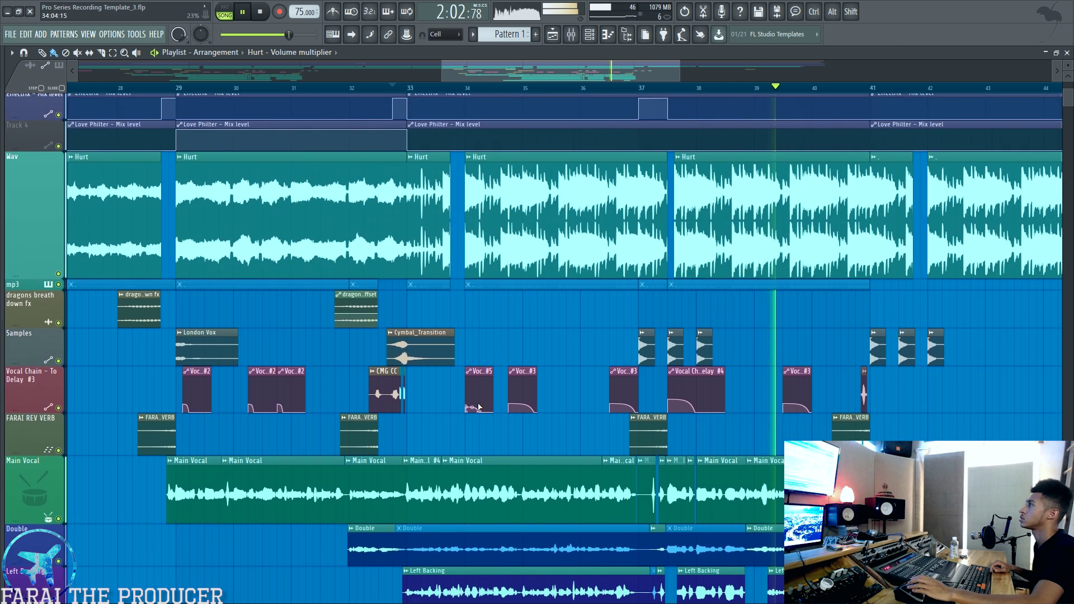
pyautogui.scroll(-1, 479, 404)
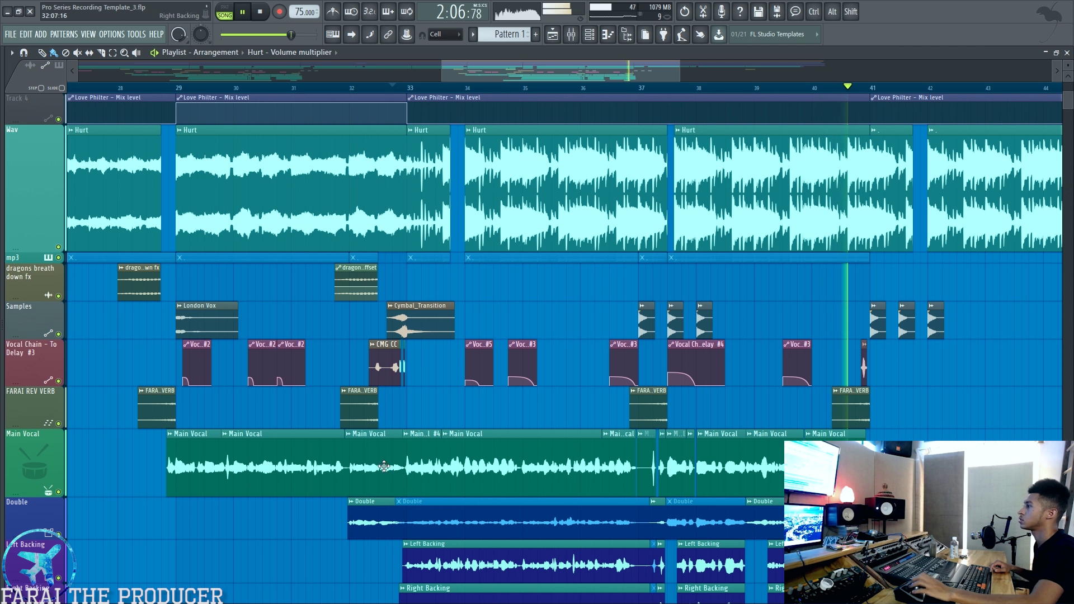
pyautogui.scroll(-3, 539, 328)
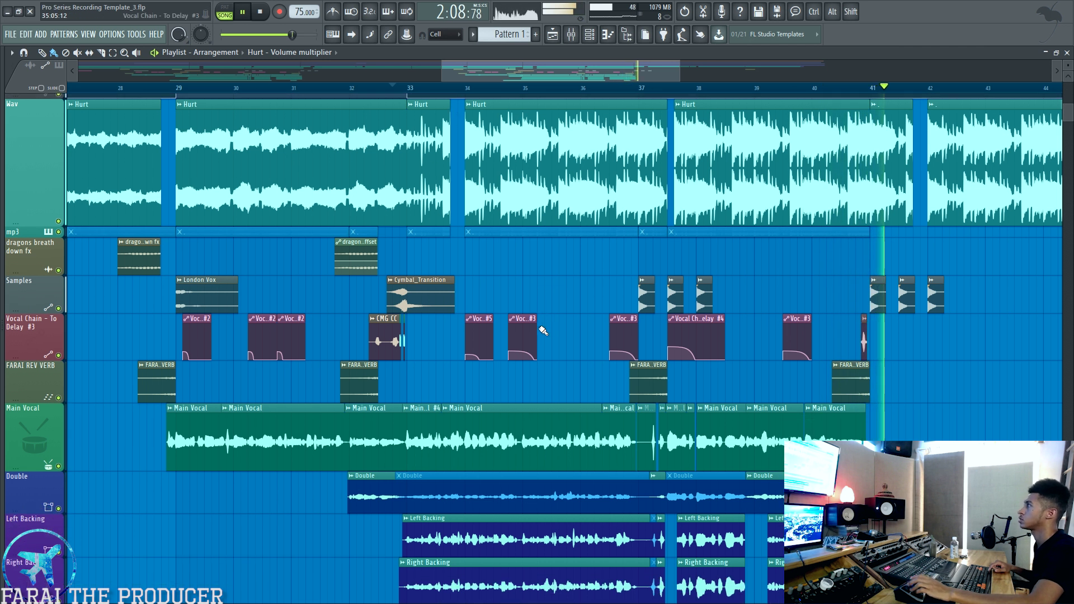
pyautogui.scroll(-1, 538, 328)
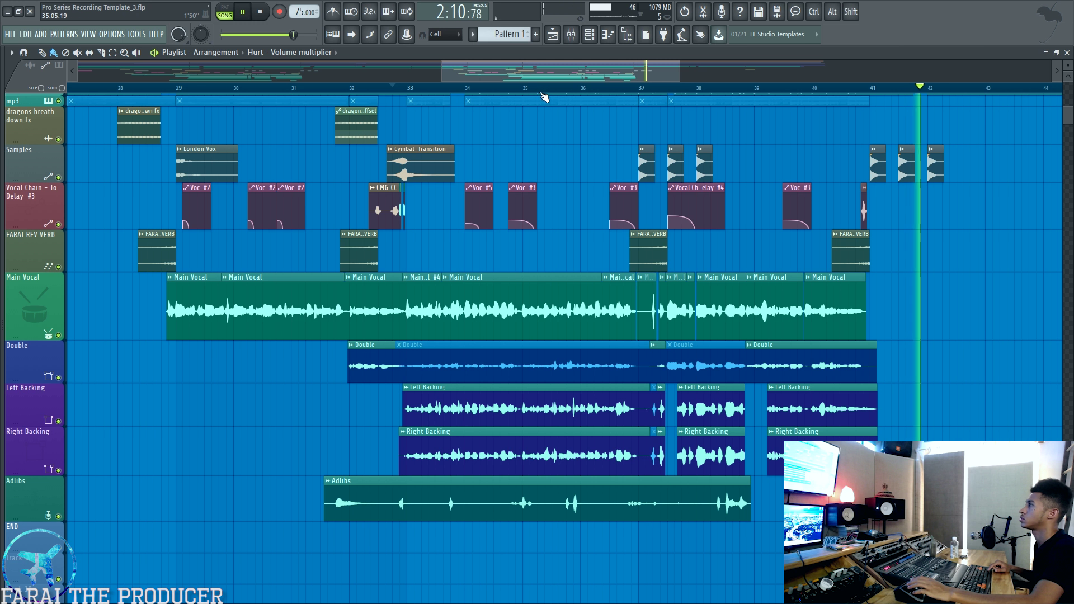
pyautogui.scroll(2, 544, 275)
pyautogui.press('space')
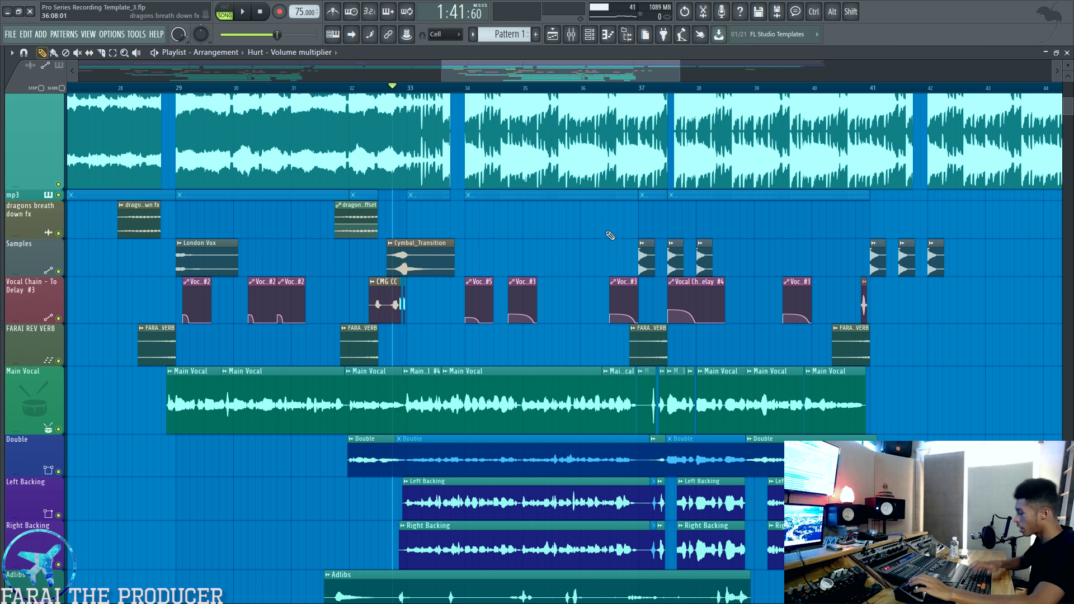
# Step: Switch to the pencil tool, resize the track heights, and play the song again from bar 33
pyautogui.press('p')
pyautogui.scroll(-2, 587, 230)
pyautogui.scroll(4, 587, 218)
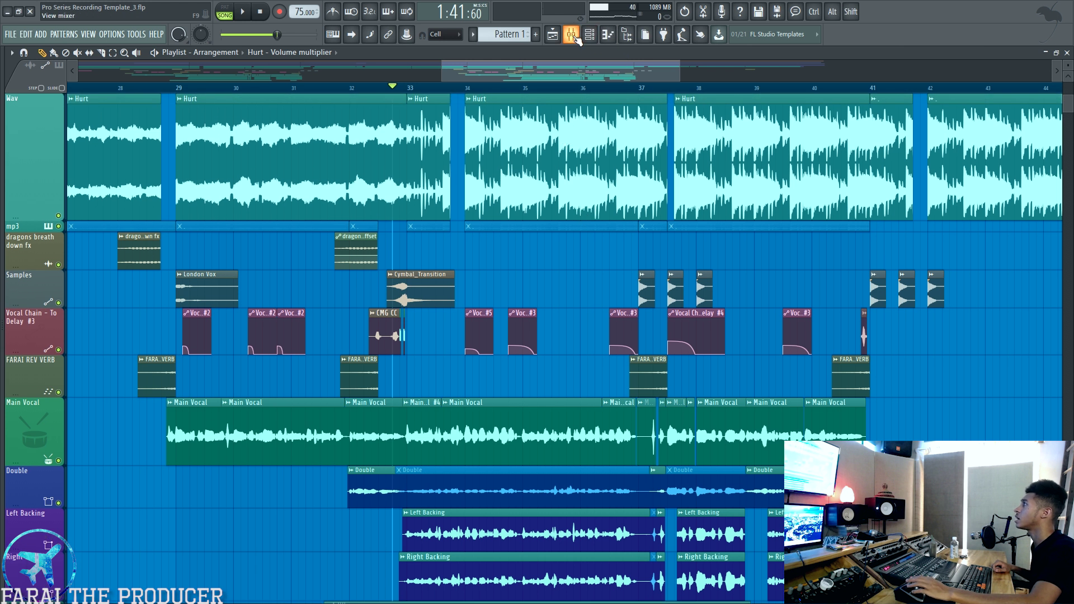
pyautogui.press('space')
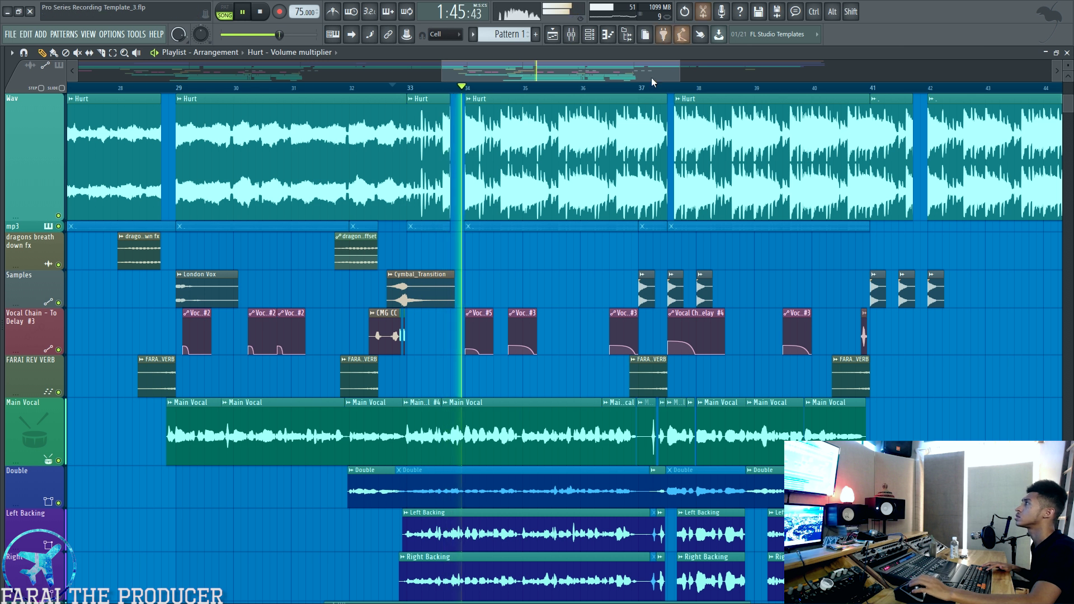
# Step: Open the mixer and select the Instrumental and Vocal Bus inserts while the song plays
pyautogui.click(571, 35)
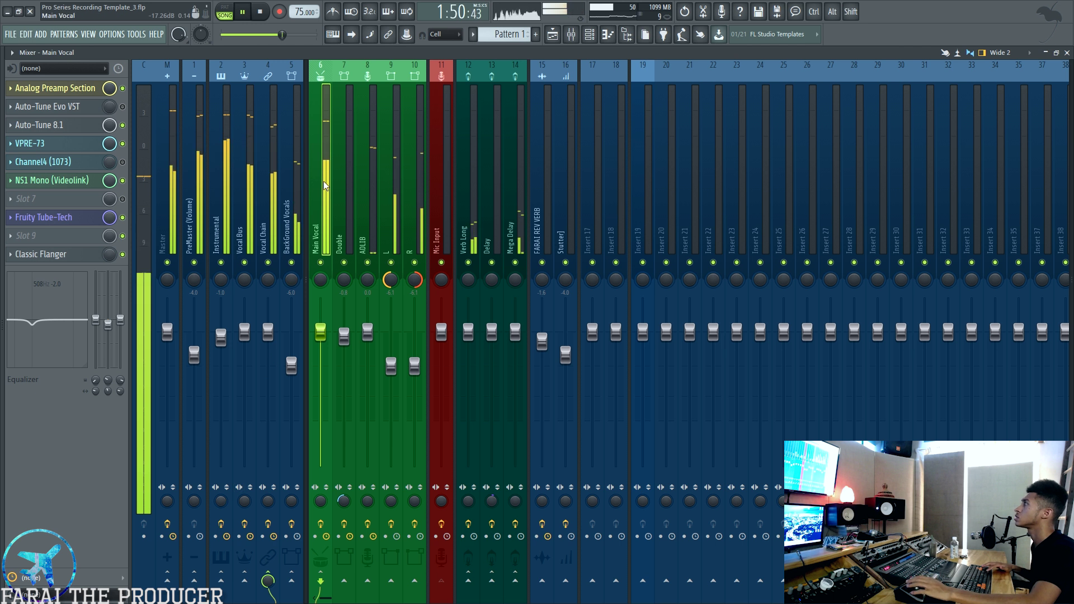
pyautogui.press('space')
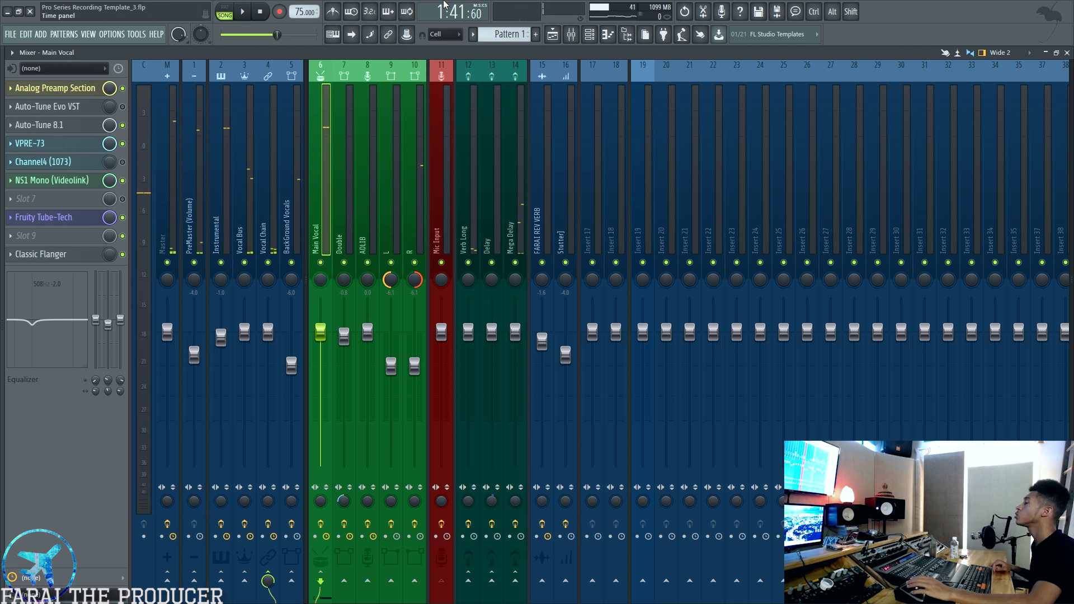
pyautogui.click(223, 192)
pyautogui.keyDown('ctrl'); pyautogui.keyDown('shift'); pyautogui.click(250, 211); pyautogui.keyUp('shift'); pyautogui.keyUp('ctrl')
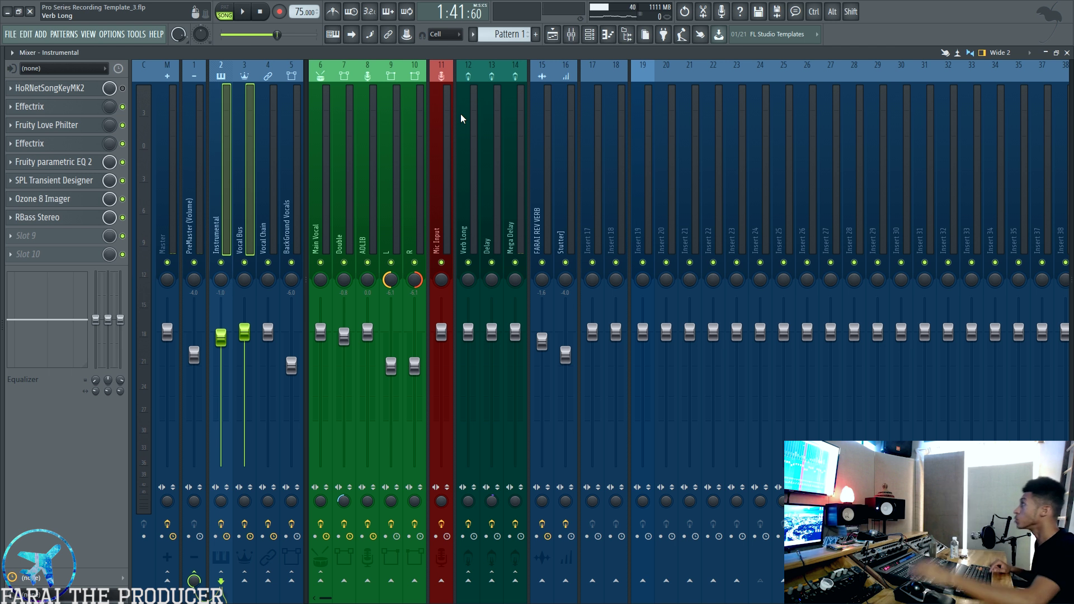
pyautogui.press('space')
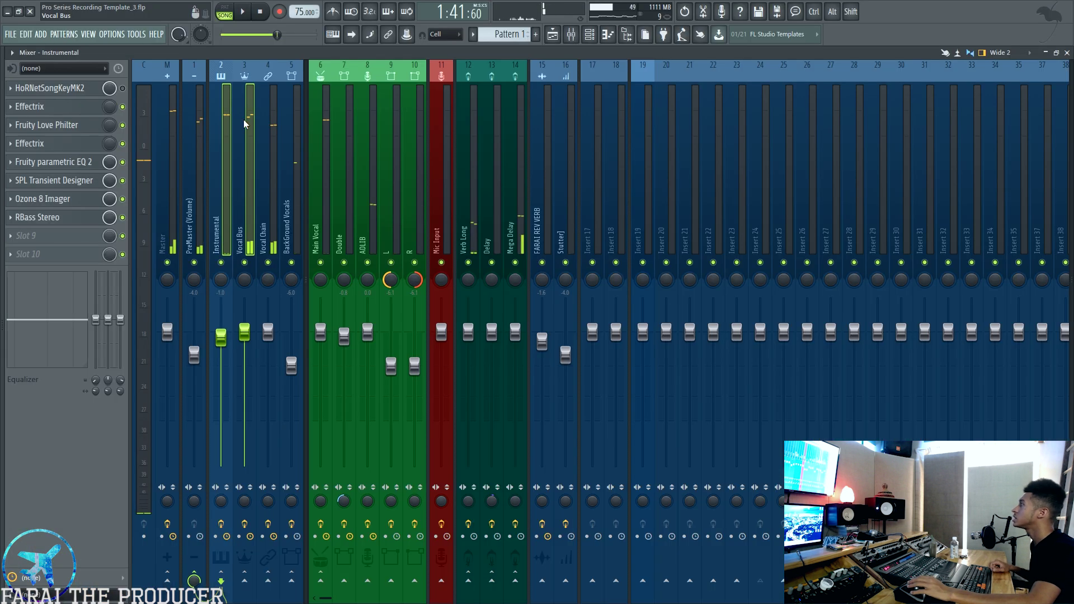
# Step: Move the selection back to the Instrumental insert and switch between playlist and mixer, ending in the mixer
pyautogui.click(377, 196)
pyautogui.press('Left')
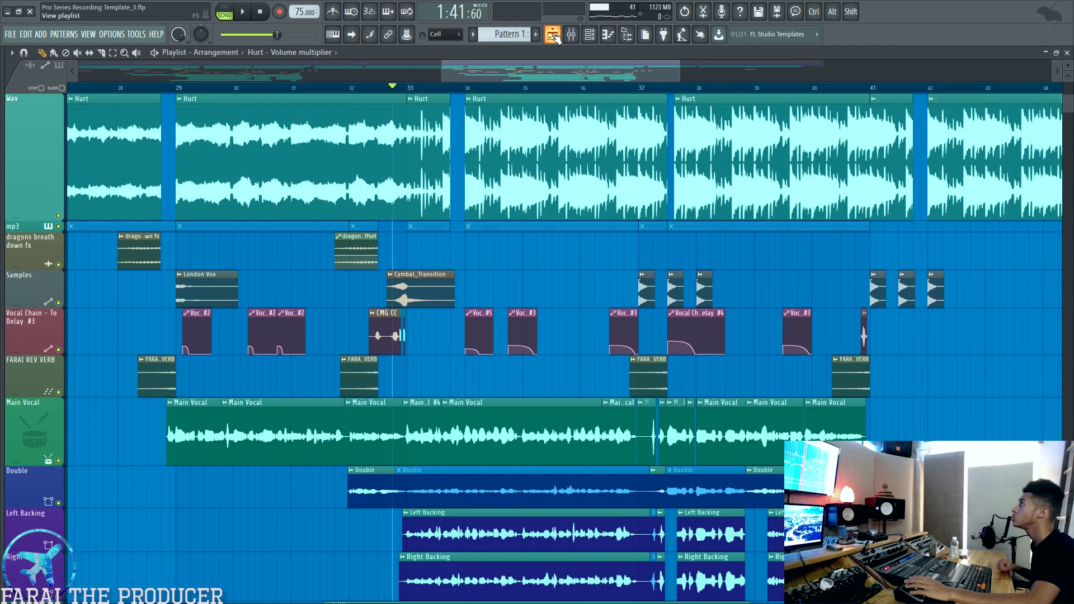
pyautogui.click(554, 36)
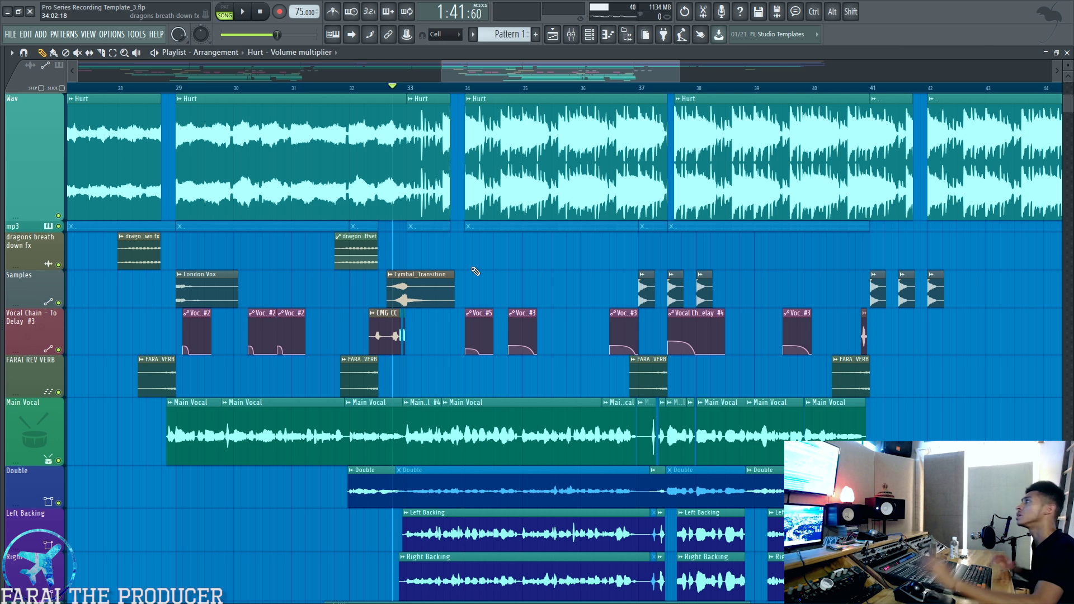
pyautogui.click(575, 32)
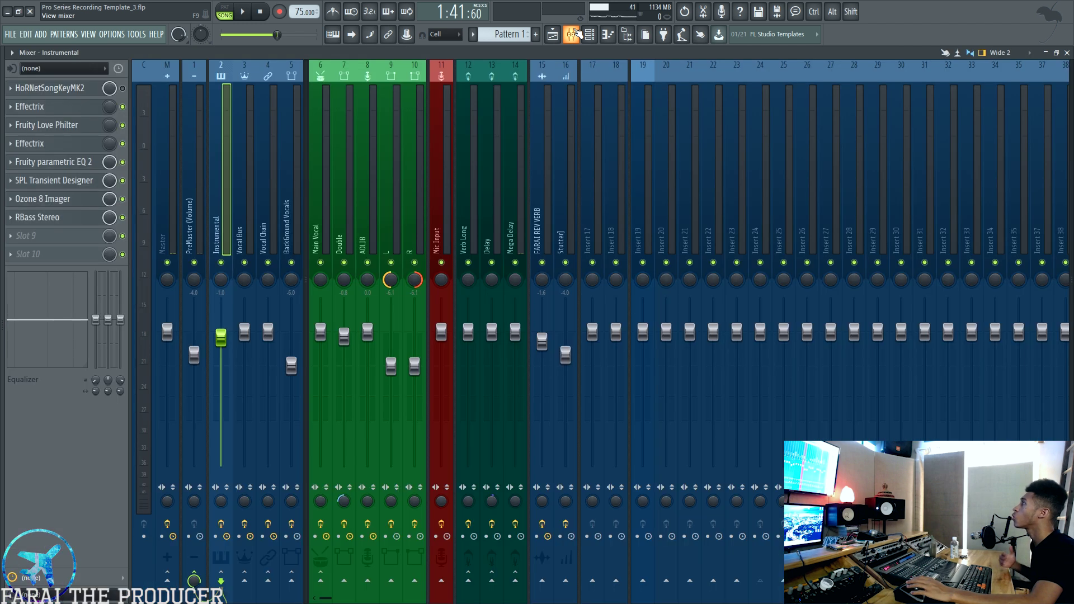
pyautogui.click(576, 33)
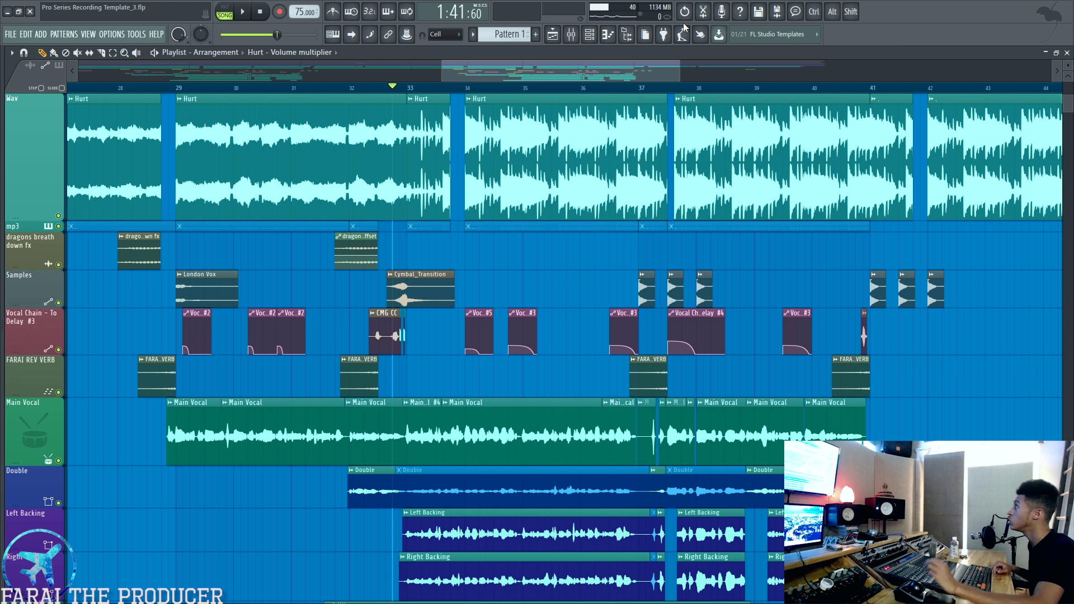
pyautogui.click(571, 35)
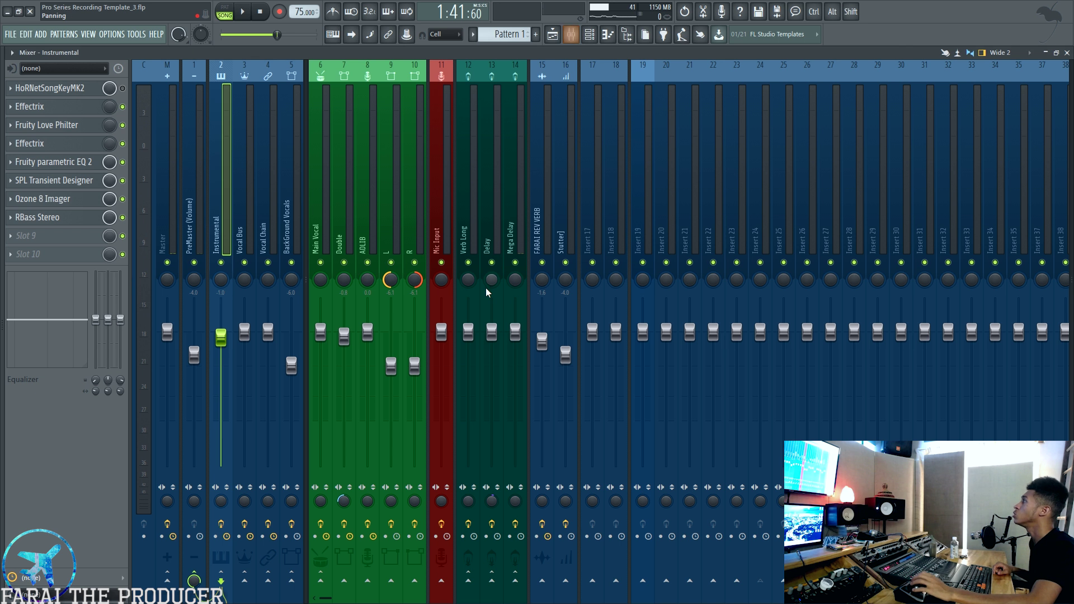
# Step: On the Vocal Chain insert, A/B the Pro Series Tone EQ on and off during playback, leaving it enabled
pyautogui.click(275, 162)
pyautogui.click(47, 87)
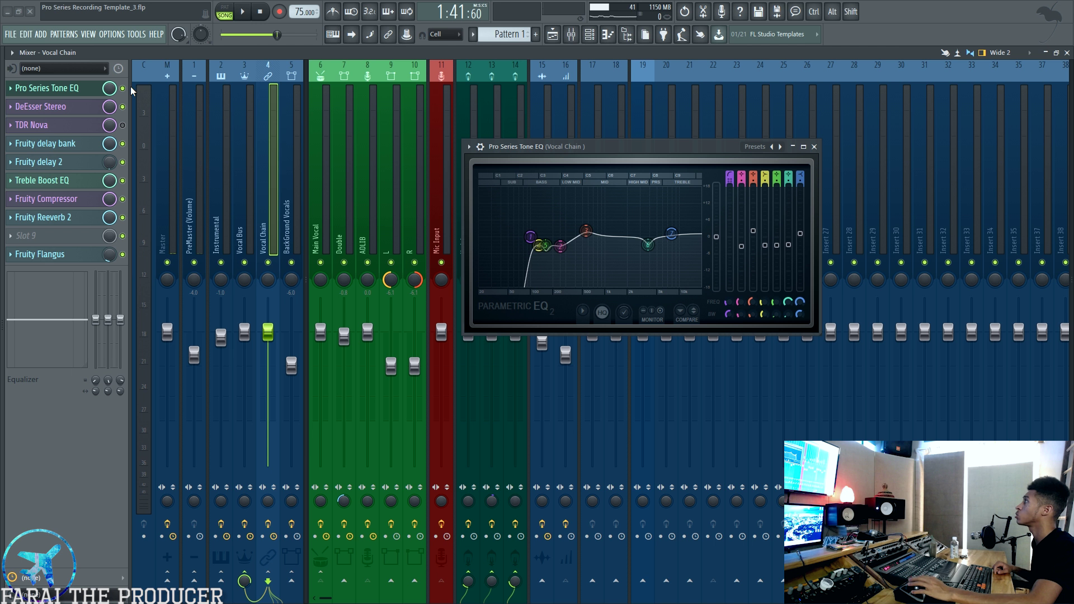
pyautogui.click(123, 88)
pyautogui.press('space')
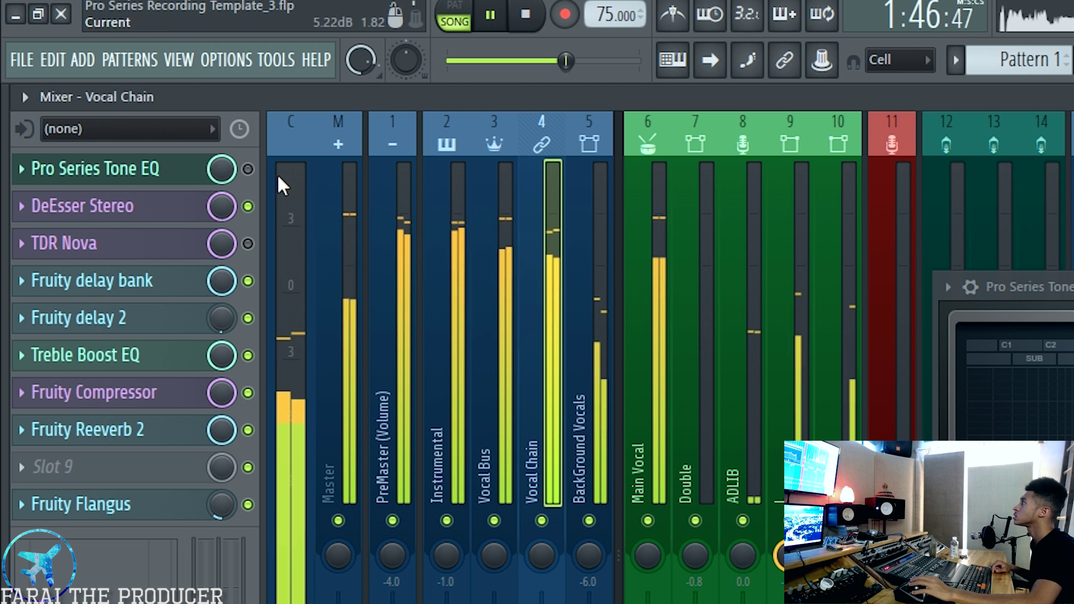
pyautogui.click(247, 169)
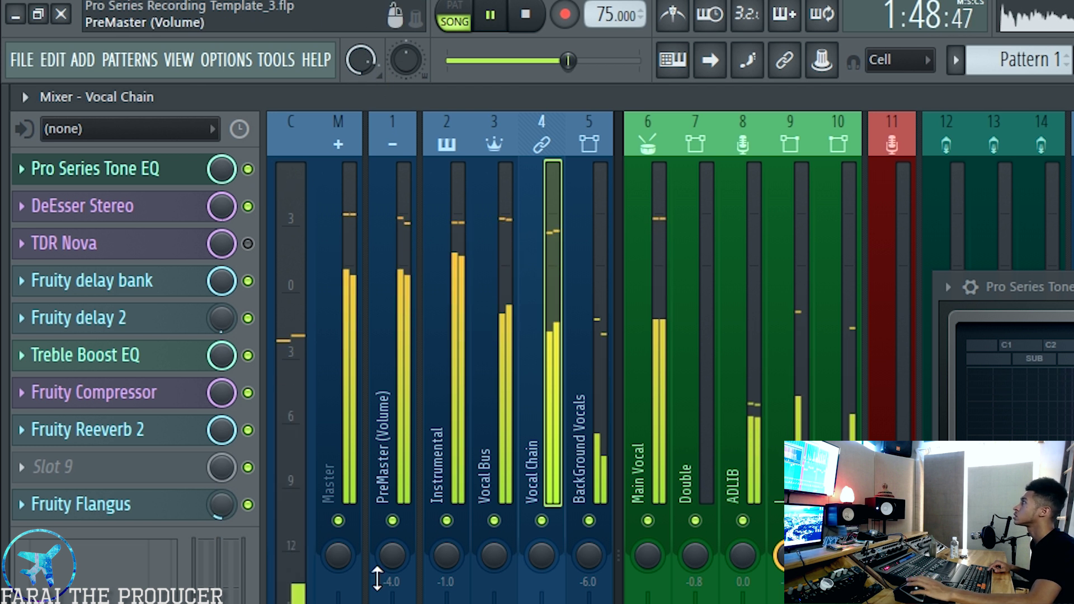
pyautogui.click(248, 169)
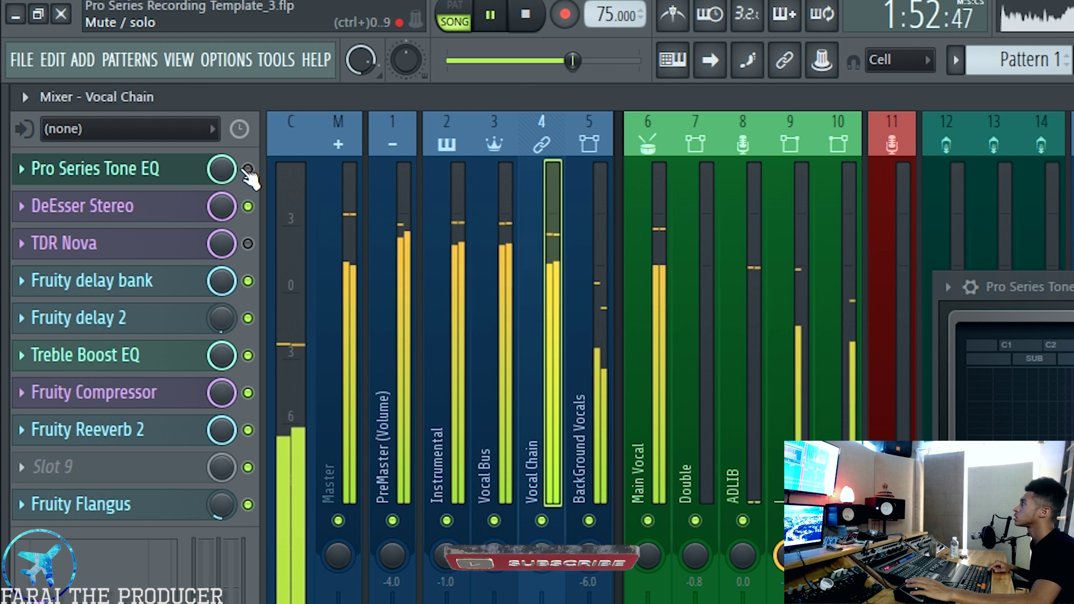
pyautogui.click(248, 169)
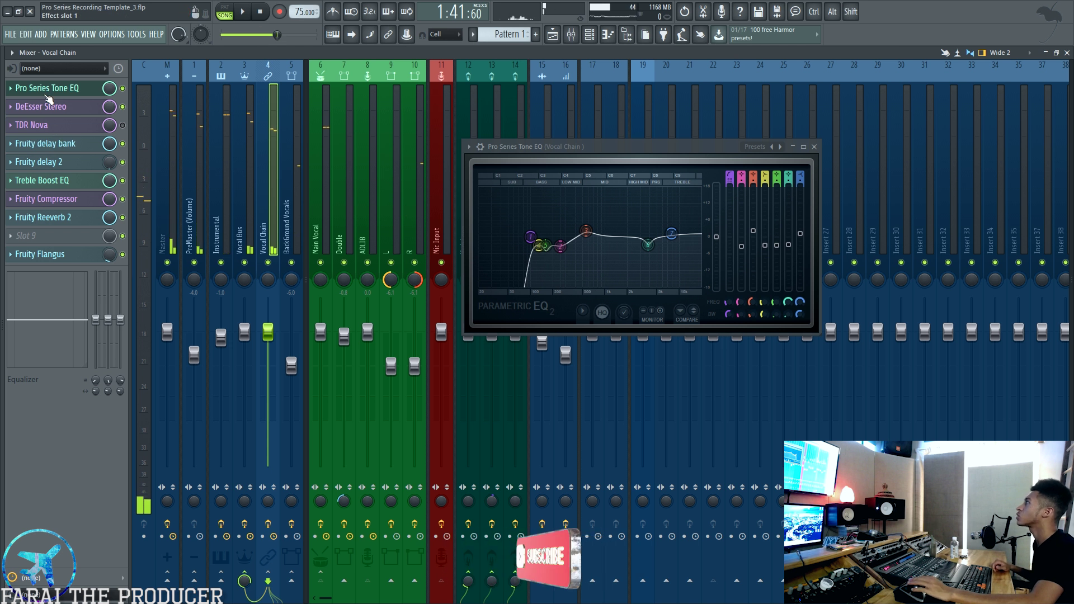
# Step: Reposition the tone EQ window, close it, and select the Main Vocal insert
pyautogui.click(47, 96)
pyautogui.click(47, 96)
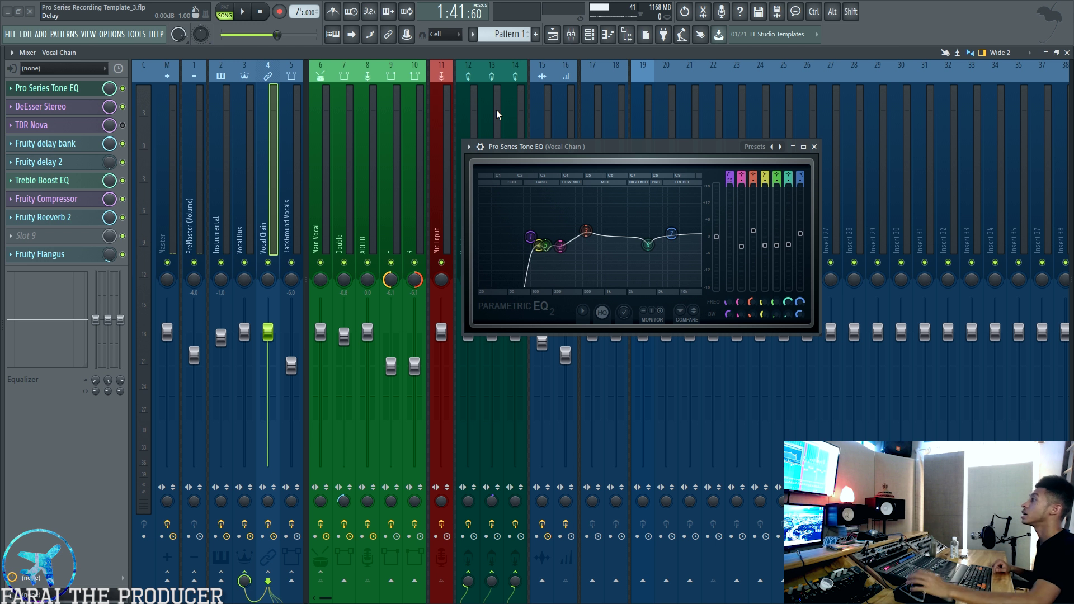
pyautogui.moveTo(515, 149); pyautogui.dragTo(478, 161)
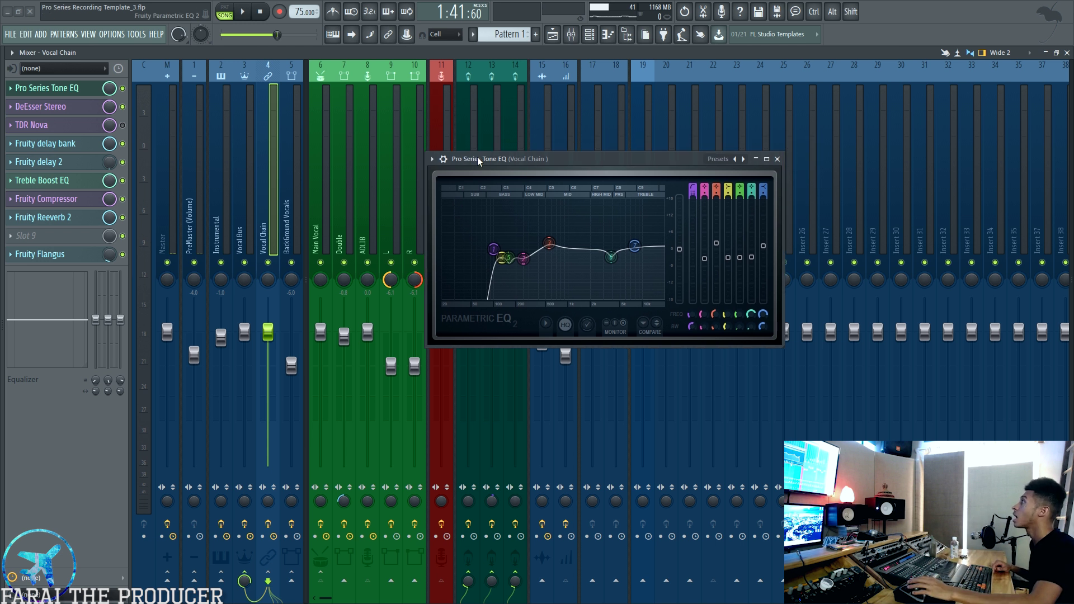
pyautogui.moveTo(478, 161); pyautogui.dragTo(476, 173)
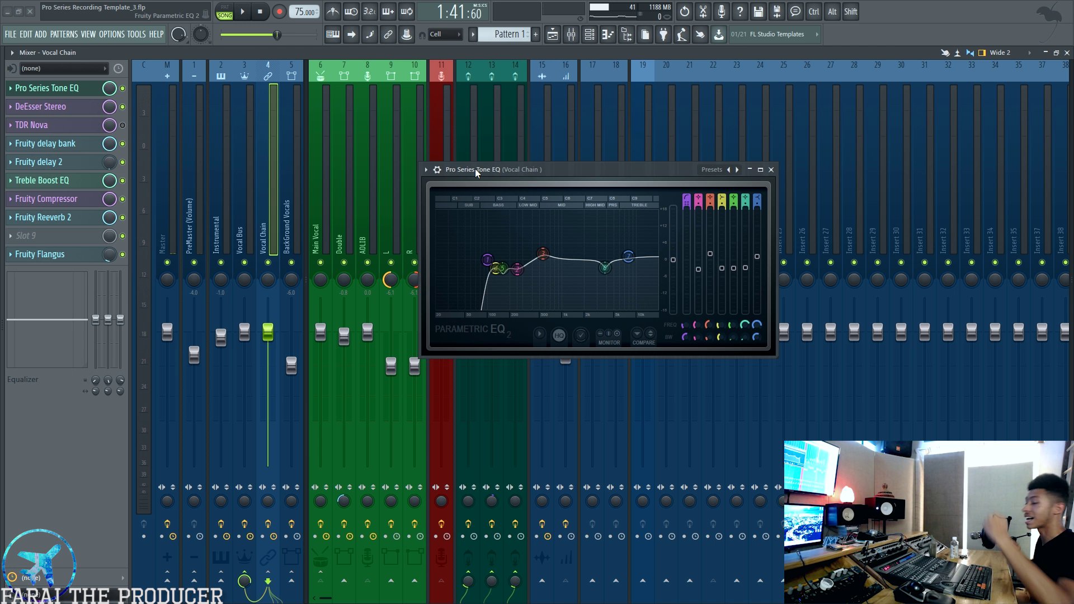
pyautogui.moveTo(475, 169); pyautogui.dragTo(461, 176)
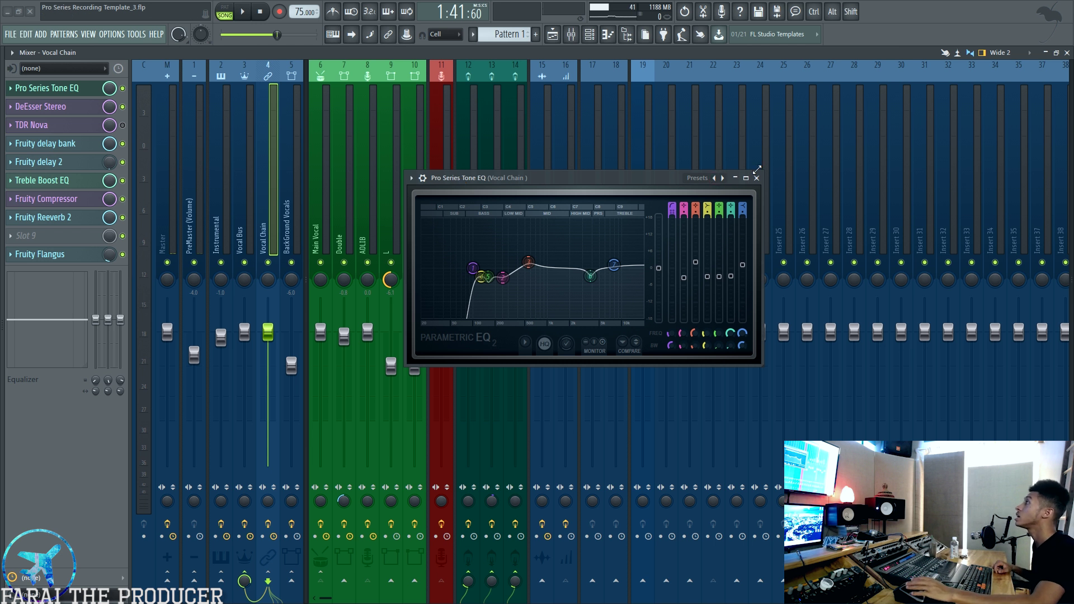
pyautogui.click(756, 178)
pyautogui.click(323, 171)
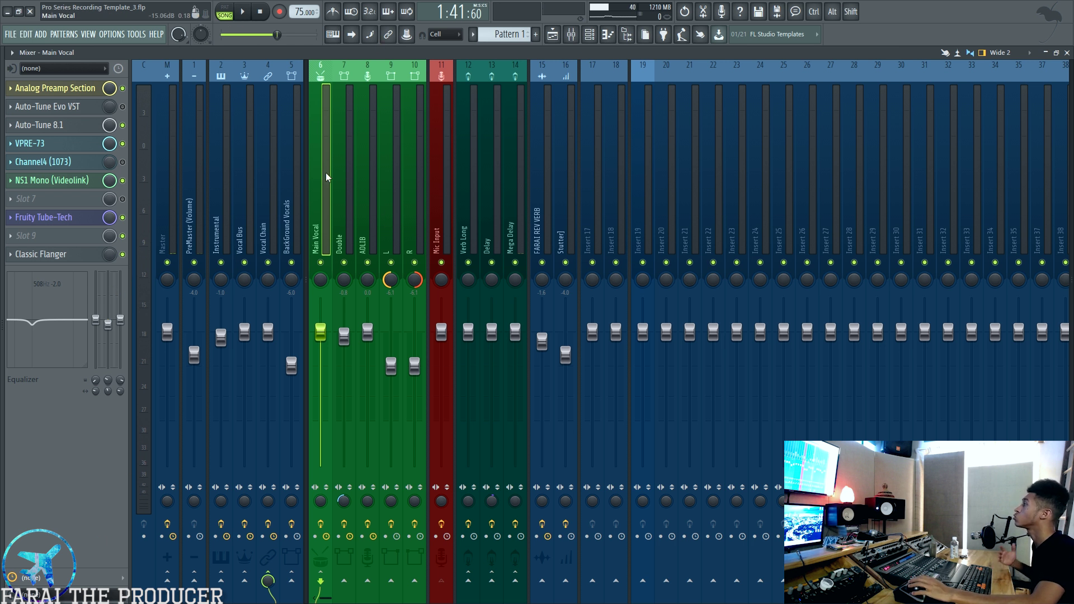
pyautogui.click(552, 35)
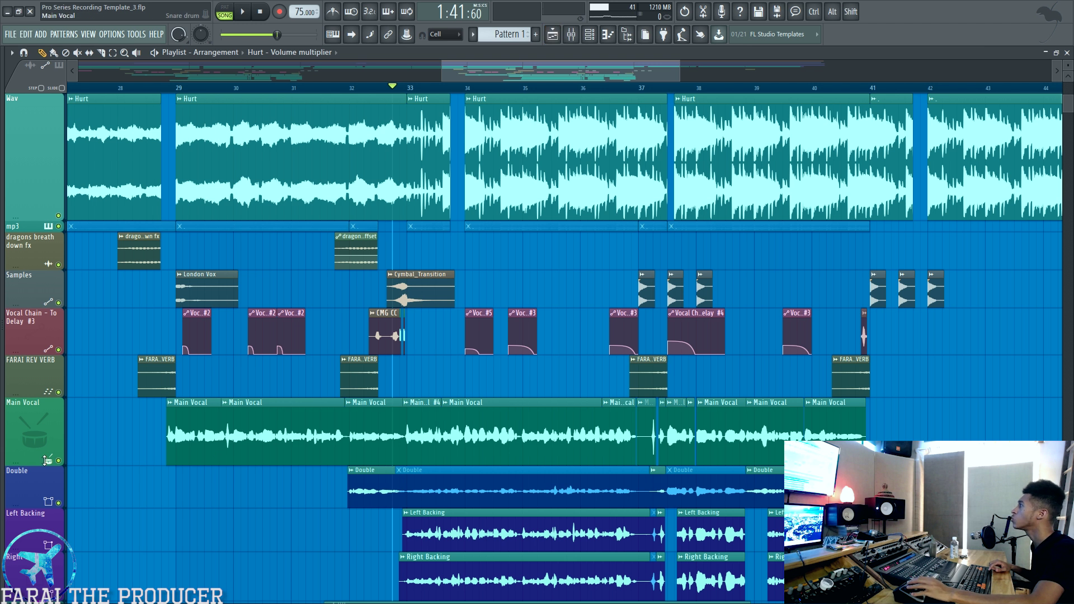
pyautogui.moveTo(47, 460); pyautogui.dragTo(47, 529)
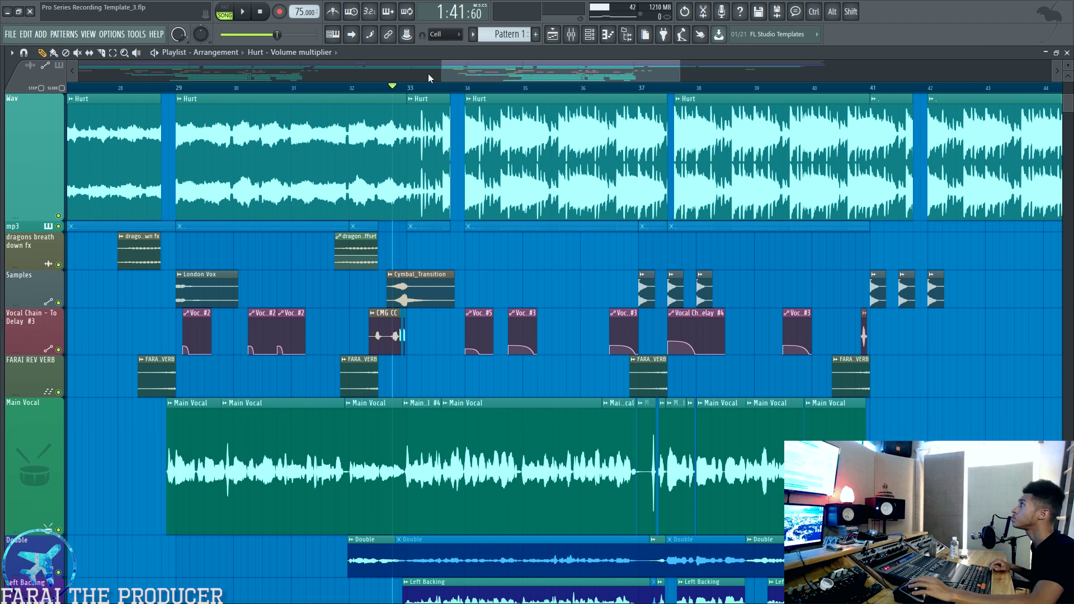
pyautogui.scroll(8, 429, 81)
pyautogui.moveTo(374, 447)
pyautogui.mouseDown()
pyautogui.moveTo(419, 440)
pyautogui.moveTo(375, 432)
pyautogui.mouseUp()
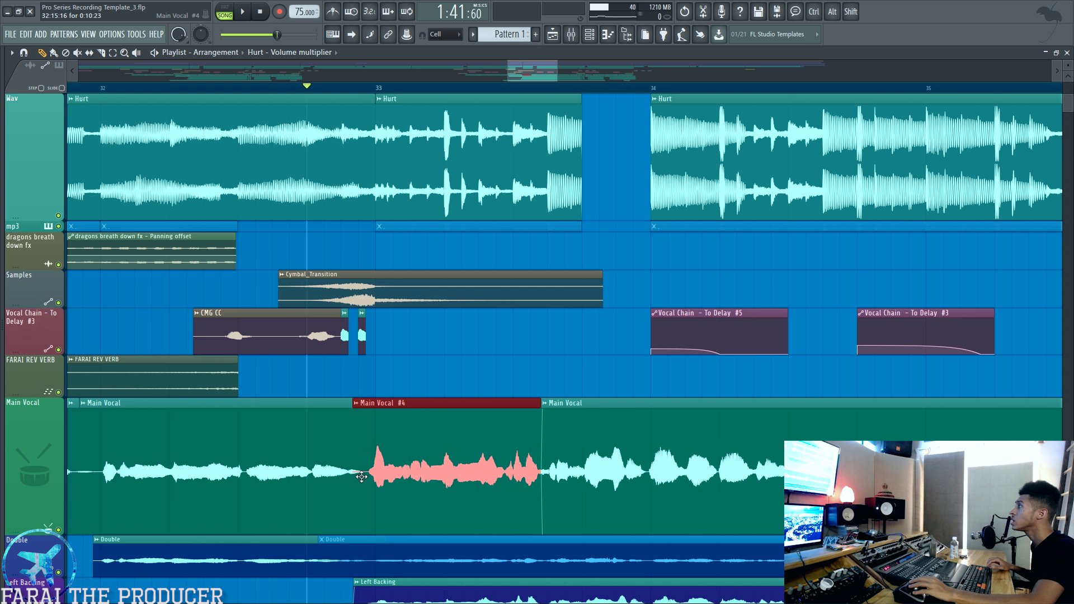
pyautogui.moveTo(581, 473); pyautogui.dragTo(623, 478)
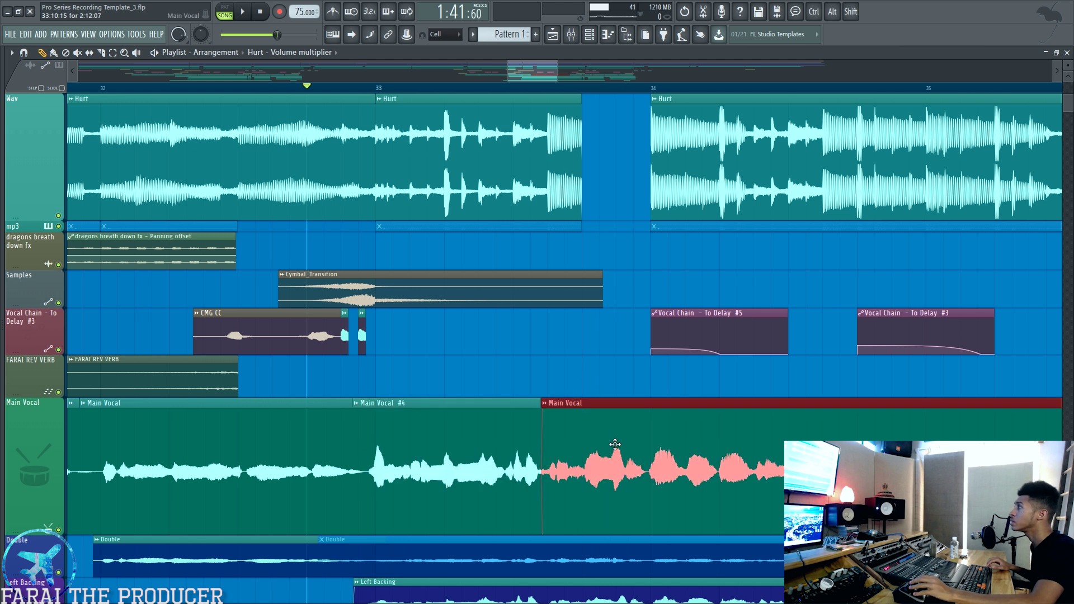
pyautogui.click(571, 34)
pyautogui.click(324, 191)
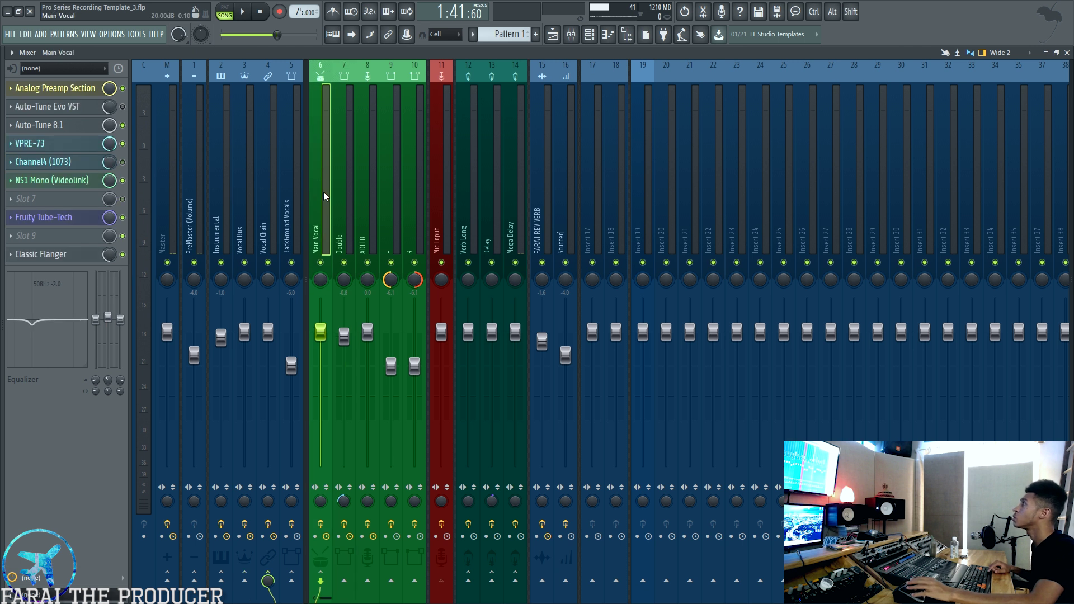
pyautogui.click(39, 218)
pyautogui.moveTo(559, 274); pyautogui.dragTo(573, 253)
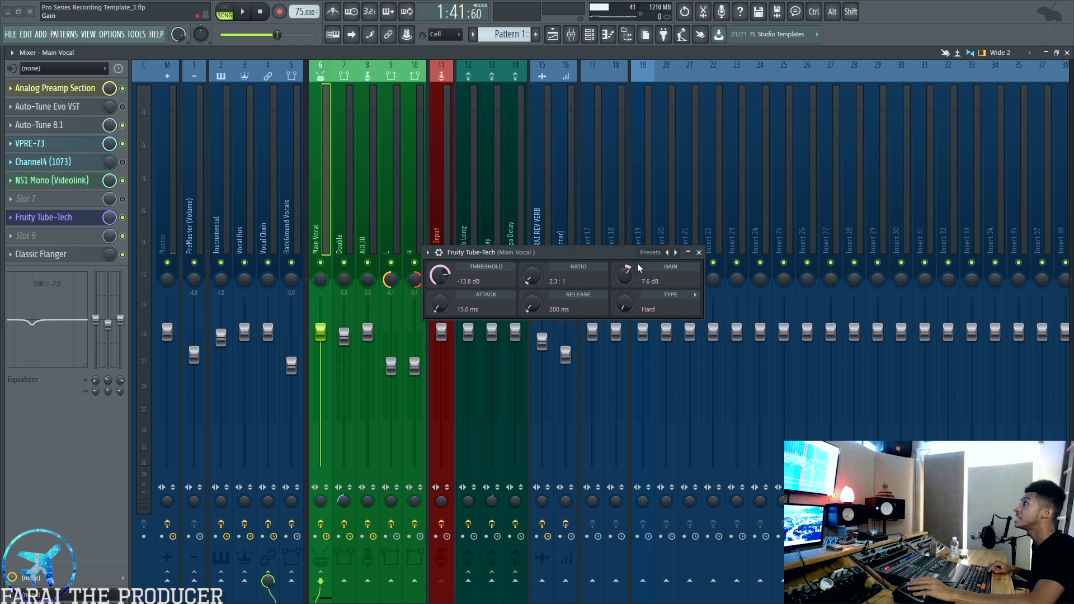
pyautogui.click(448, 206)
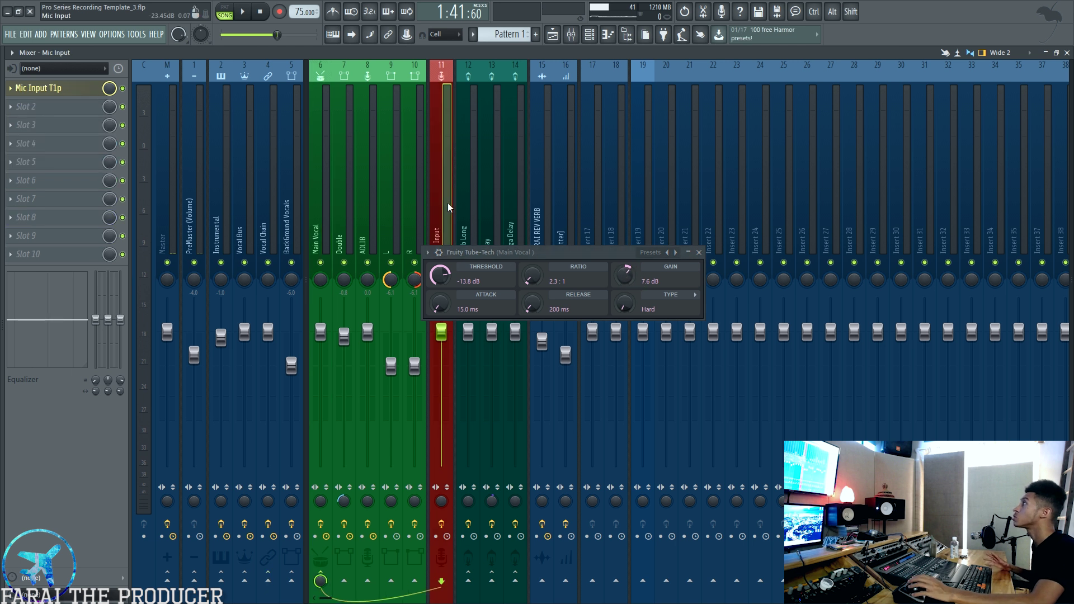
pyautogui.click(323, 178)
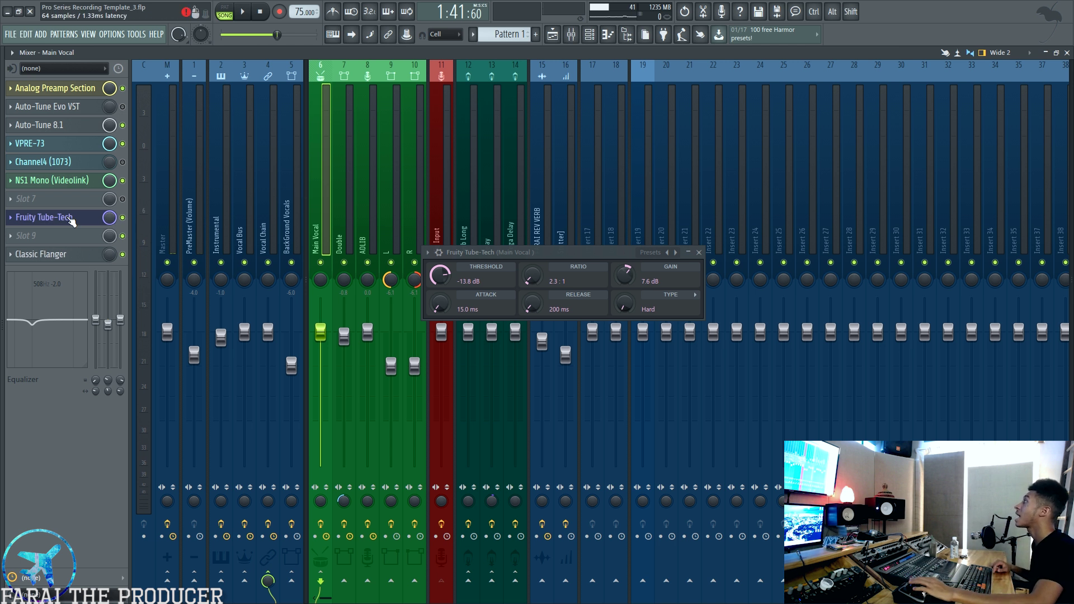
pyautogui.click(71, 219)
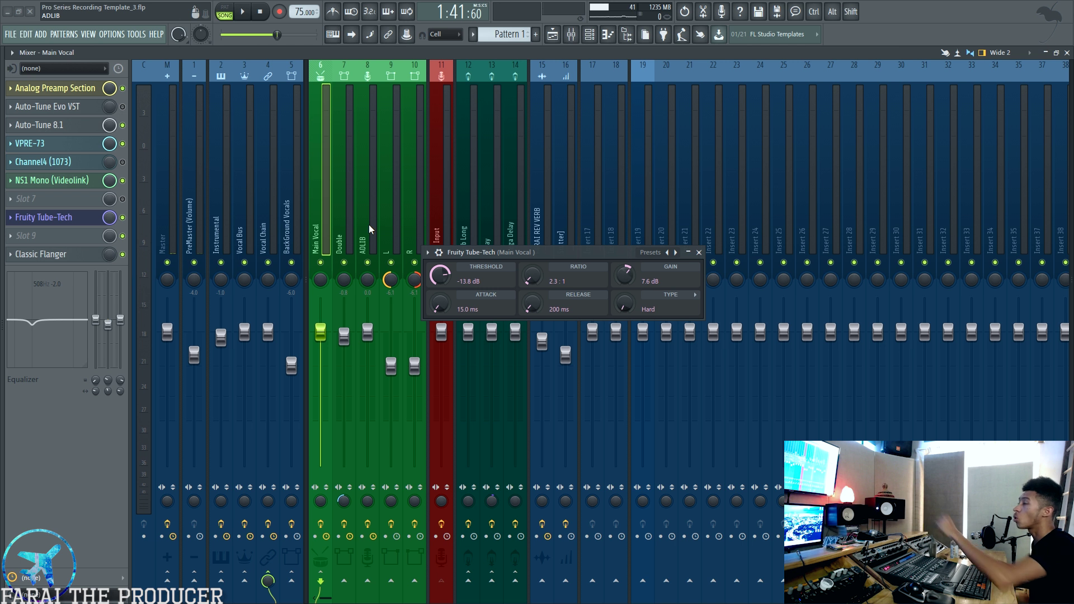
pyautogui.click(553, 35)
pyautogui.click(479, 449)
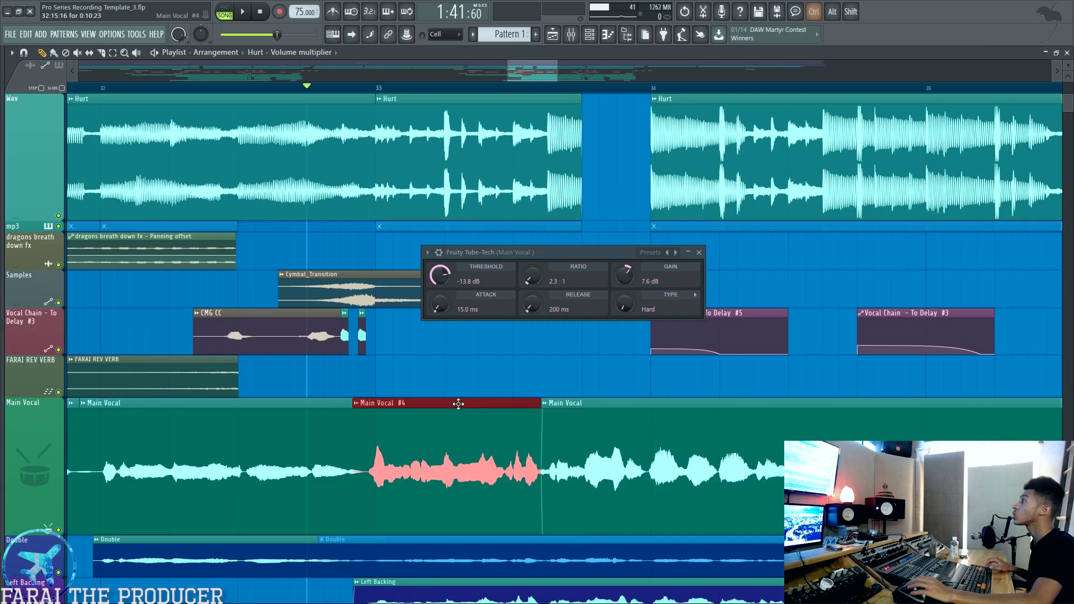
pyautogui.moveTo(546, 66); pyautogui.dragTo(528, 66)
pyautogui.scroll(-2, 38, 499)
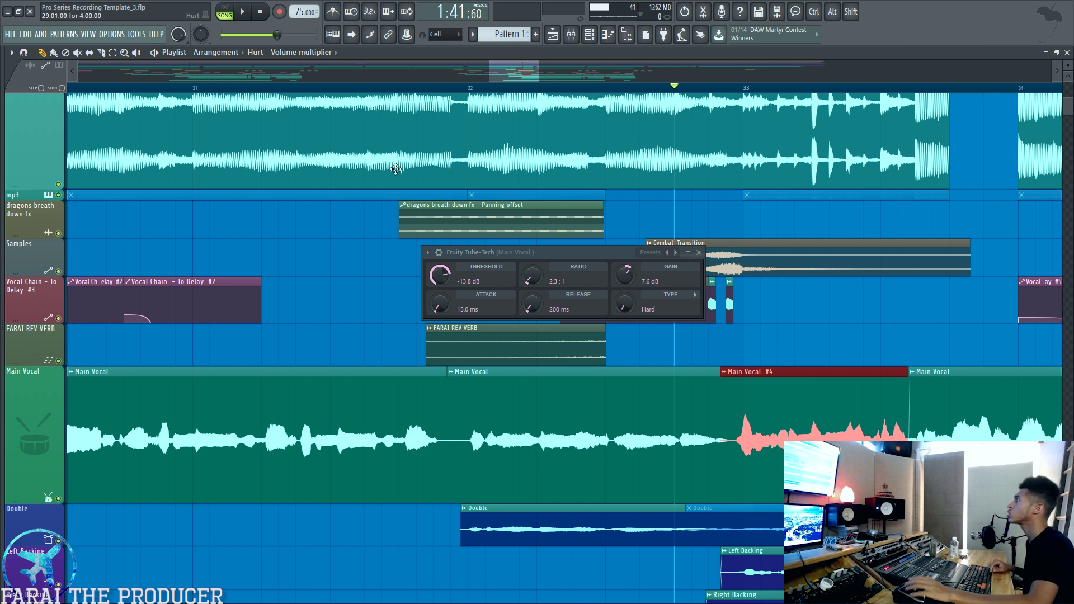
pyautogui.scroll(-2, 474, 89)
pyautogui.scroll(-1, 474, 90)
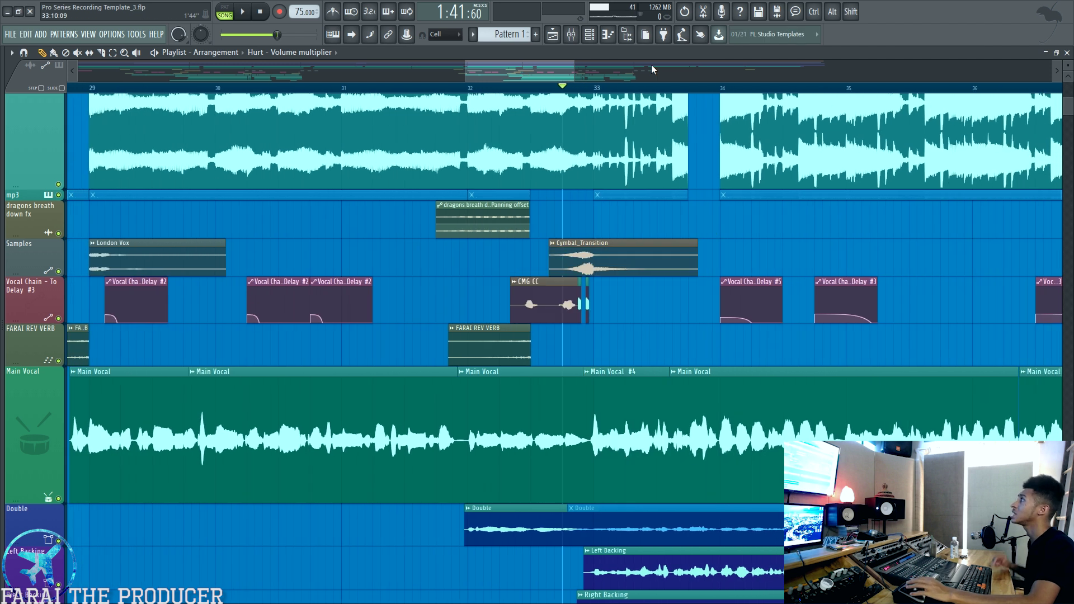
pyautogui.click(571, 36)
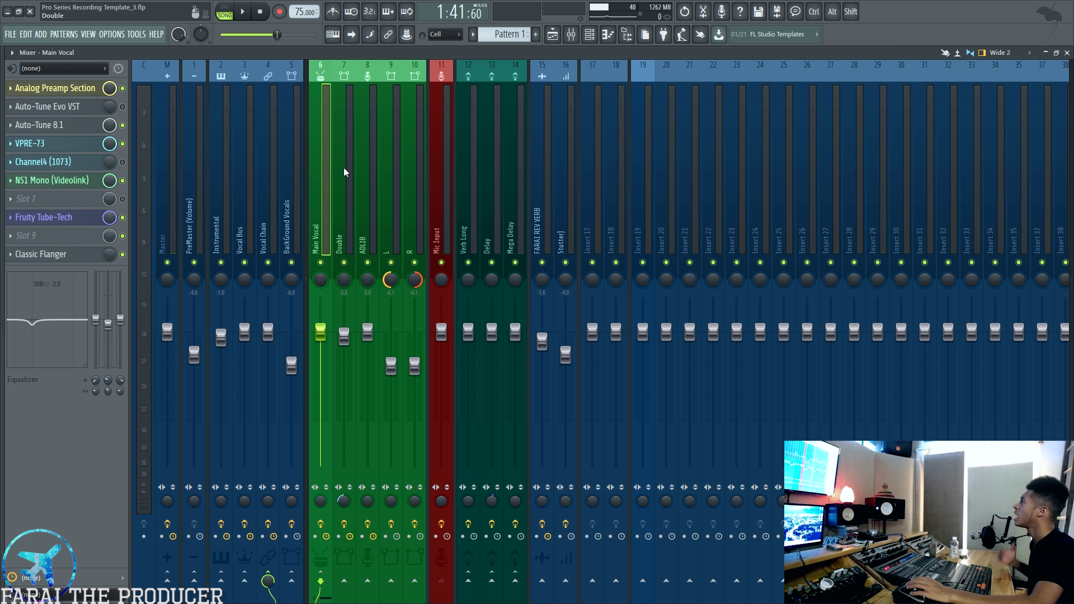
# Step: Select the Instrumental insert (2) in the mixer, then switch to the arrangement playlist
pyautogui.click(226, 179)
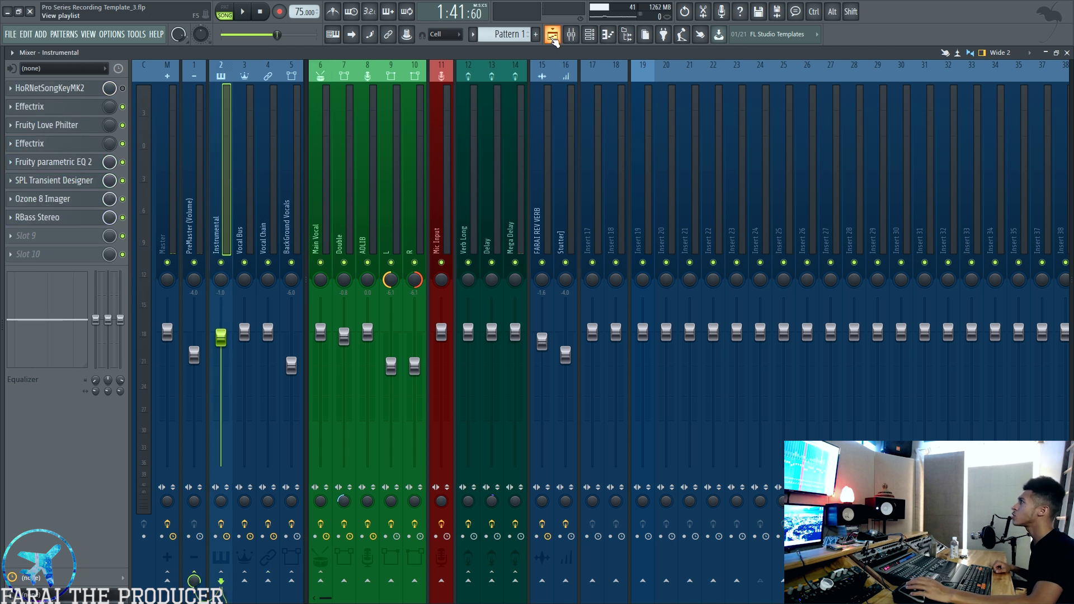
pyautogui.click(553, 35)
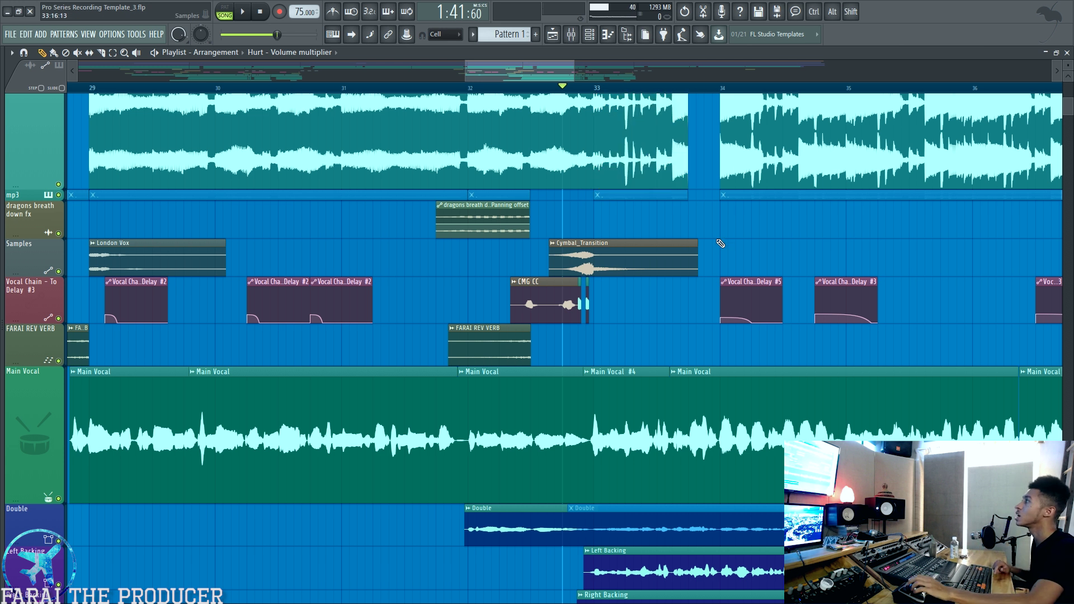
# Step: Review the Love Philter automation over bars 24–40, deselect the Hurt clips, and return to the mixer
pyautogui.scroll(2, 719, 244)
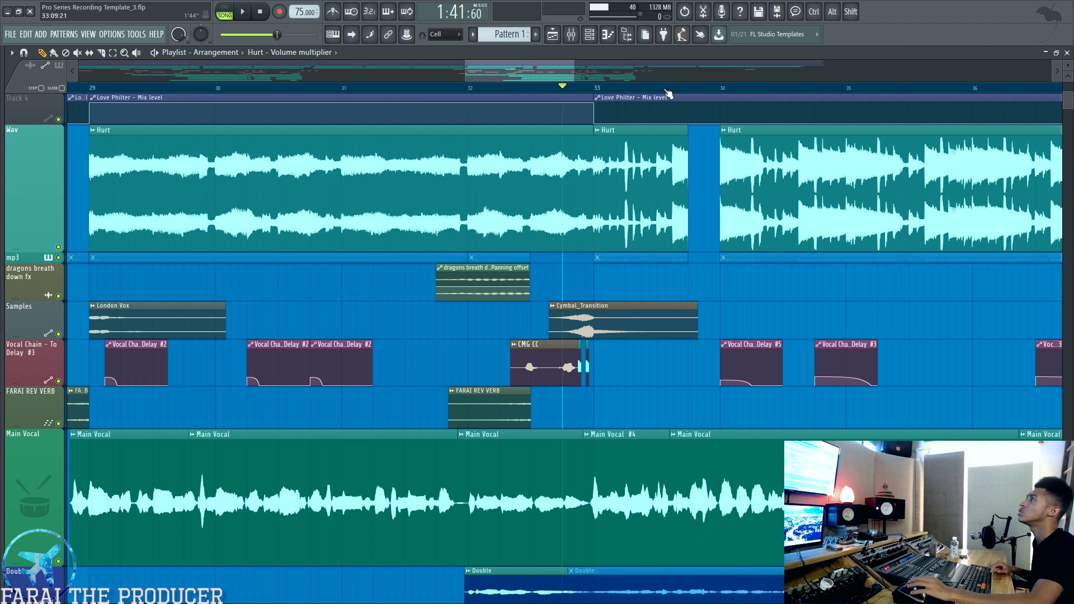
pyautogui.scroll(-3, 662, 190)
pyautogui.moveTo(663, 190); pyautogui.dragTo(732, 152)
pyautogui.click(703, 297)
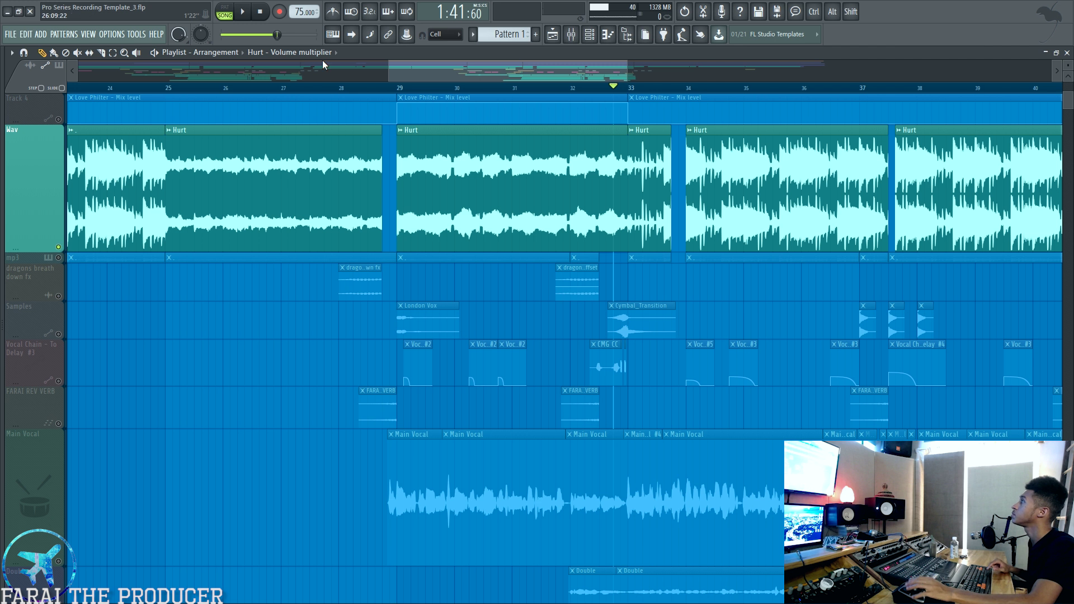
pyautogui.click(571, 34)
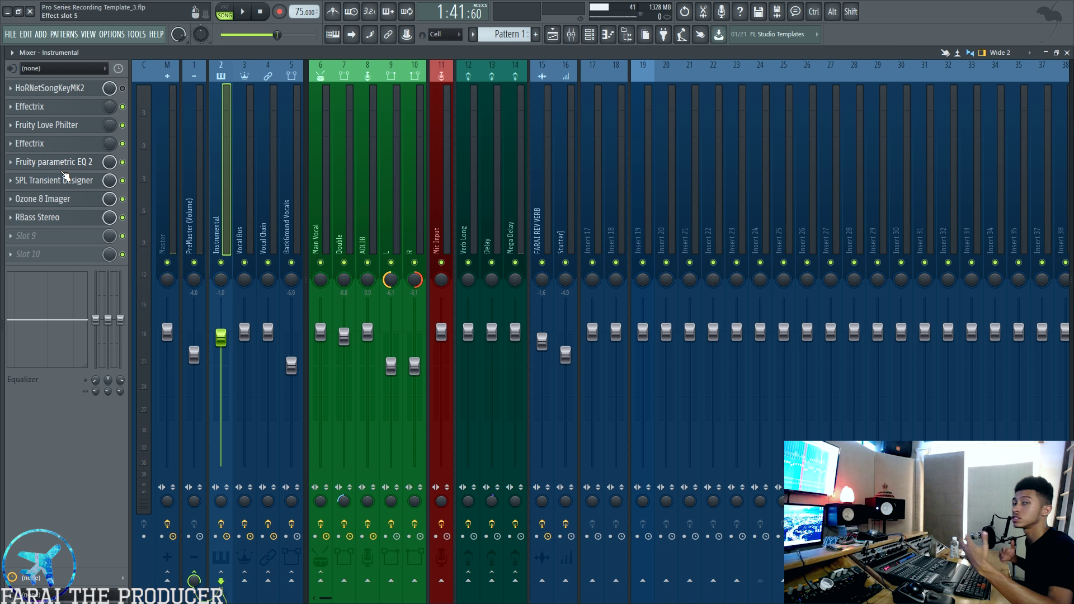
# Step: Play and stop a short section, then open the Instrumental insert's Fruity parametric EQ 2
pyautogui.press('space')
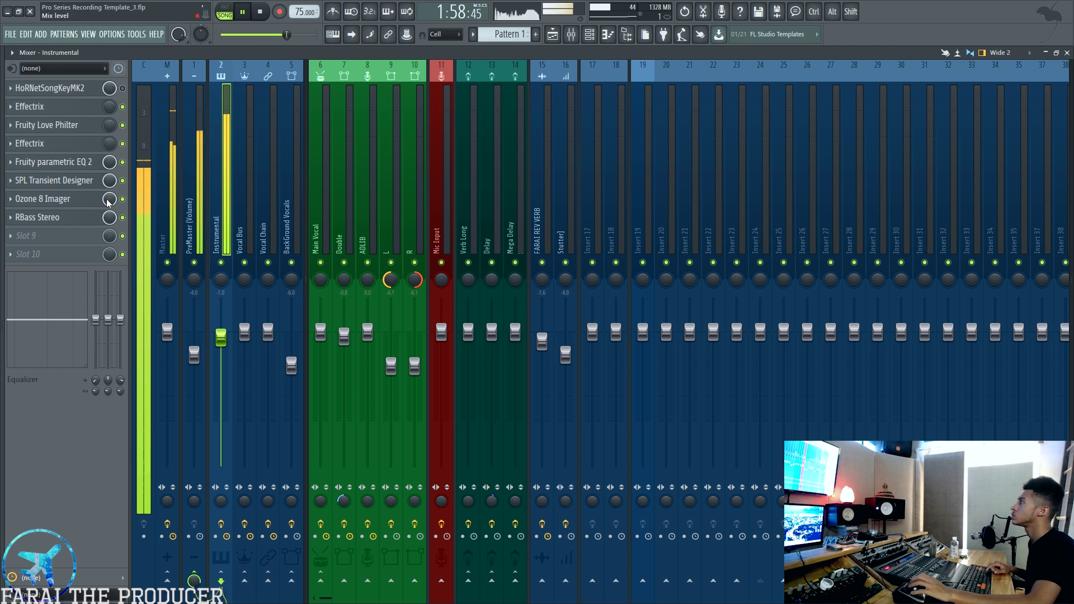
pyautogui.press('space')
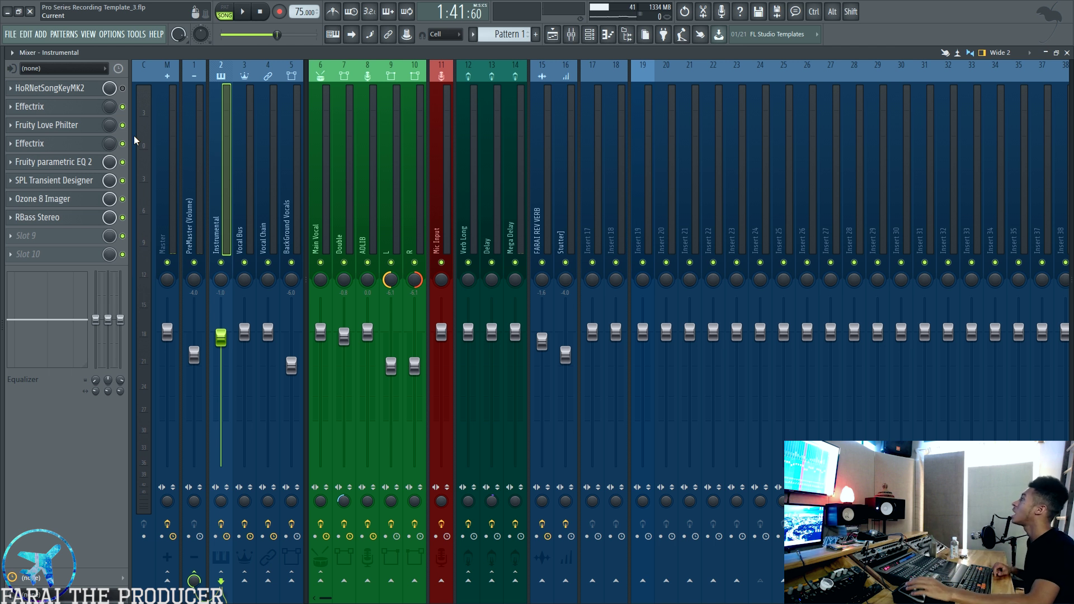
pyautogui.click(83, 162)
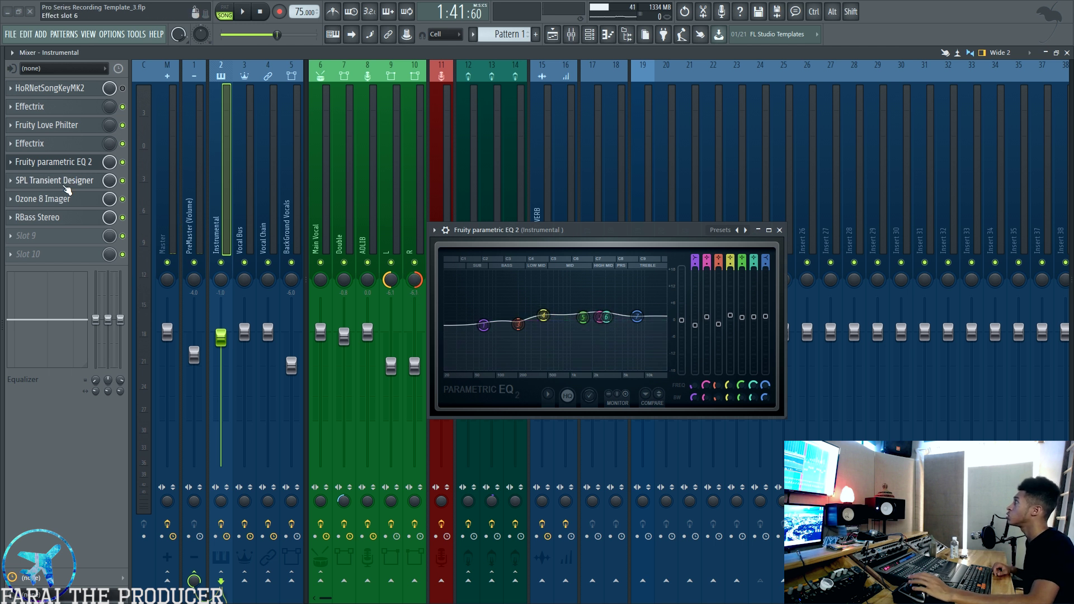
# Step: Check the Instrumental's SPL Transient Designer, then open its Ozone 8 Imager and RBass Stereo
pyautogui.moveTo(558, 143); pyautogui.dragTo(576, 161)
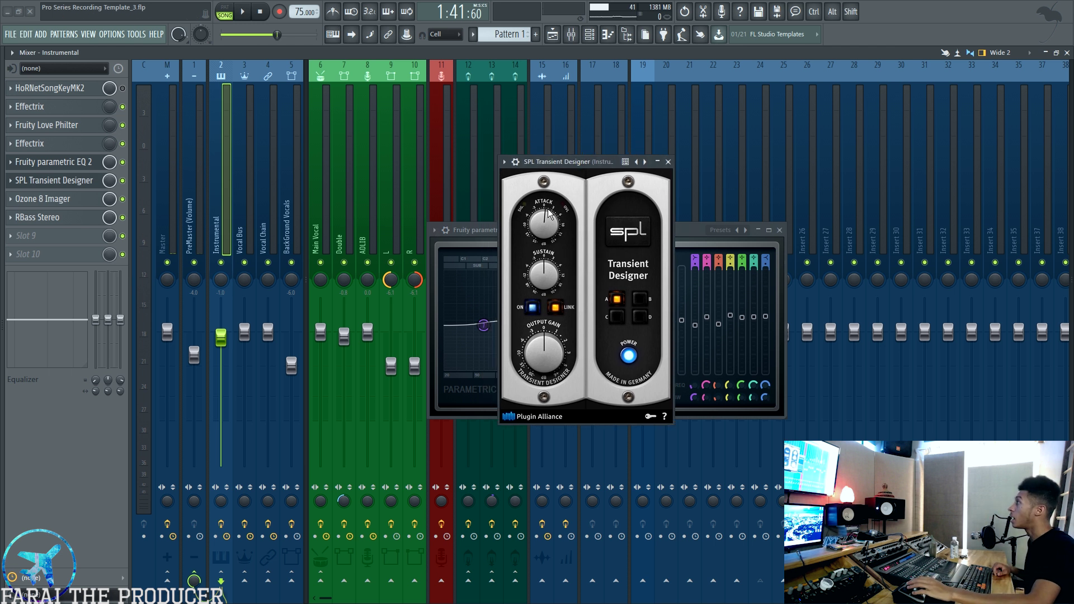
pyautogui.click(668, 162)
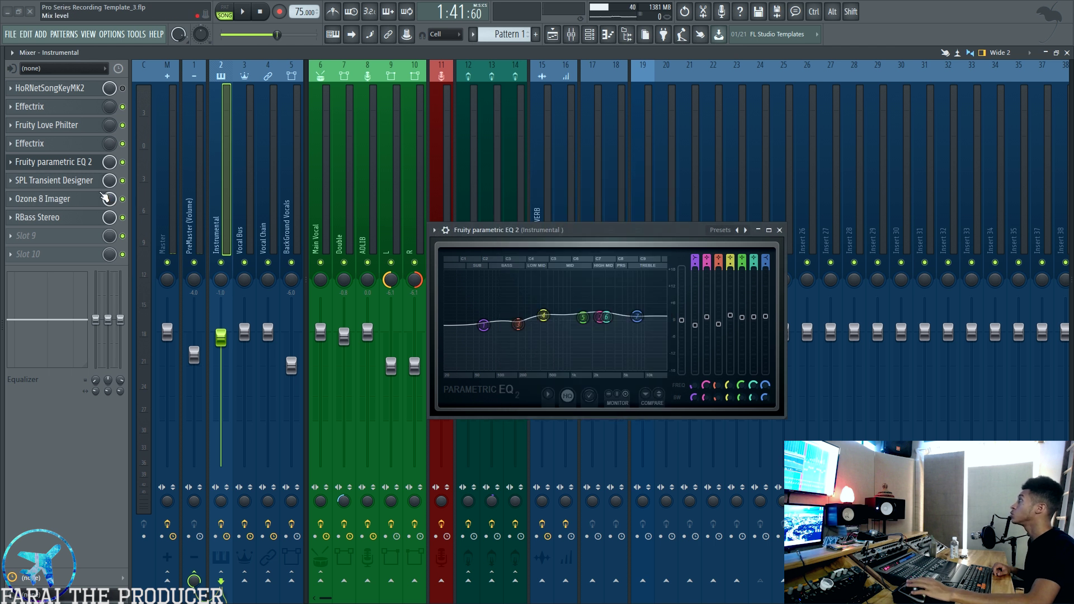
pyautogui.click(42, 199)
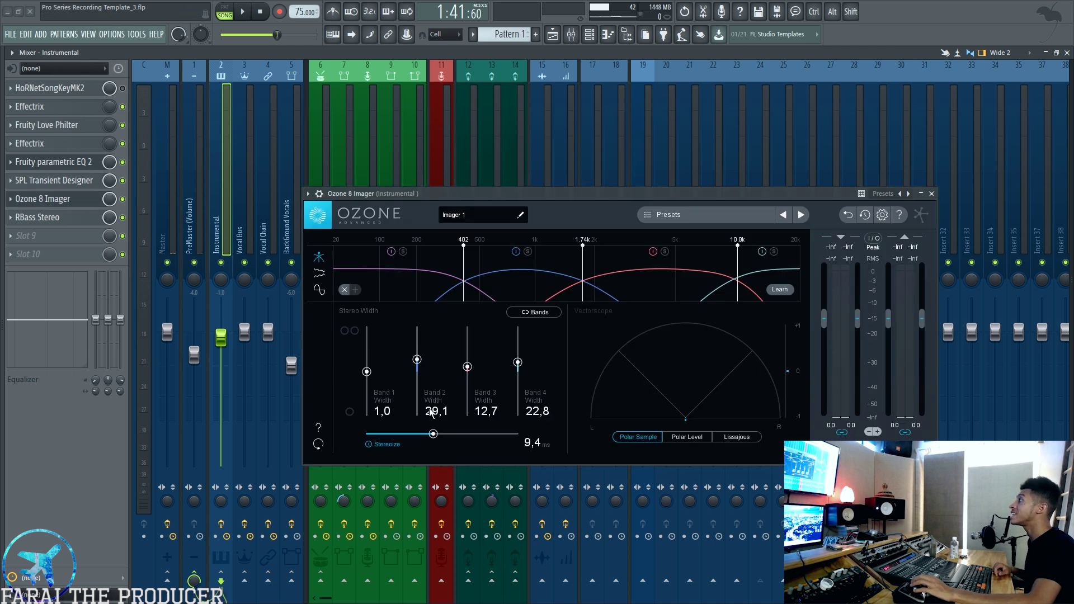
pyautogui.click(37, 217)
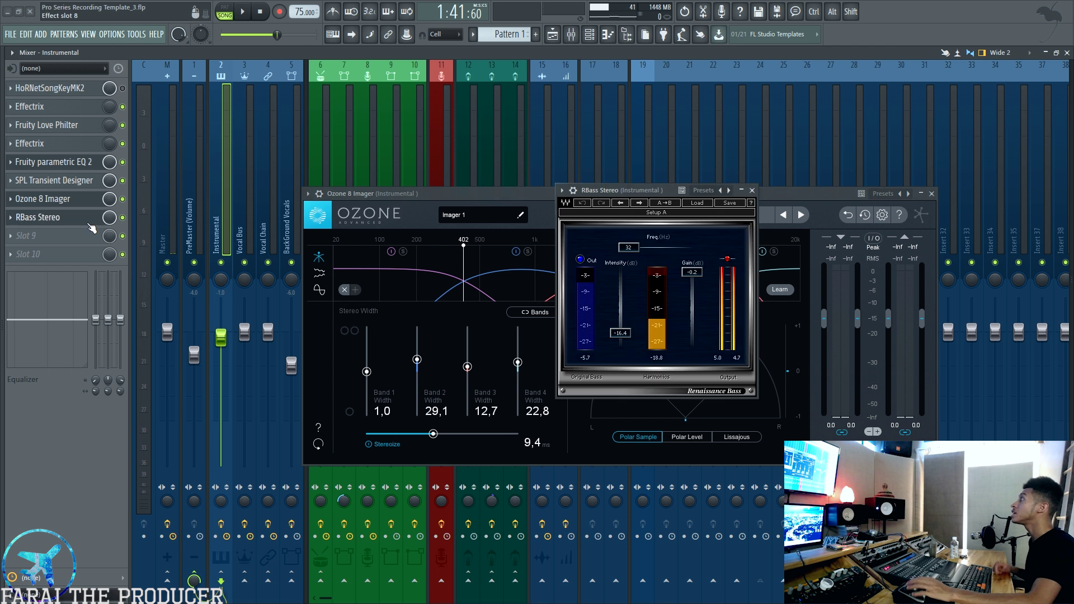
# Step: Move the RBass Stereo window aside to review it, then close RBass and the Ozone 8 Imager
pyautogui.moveTo(640, 196); pyautogui.dragTo(605, 208)
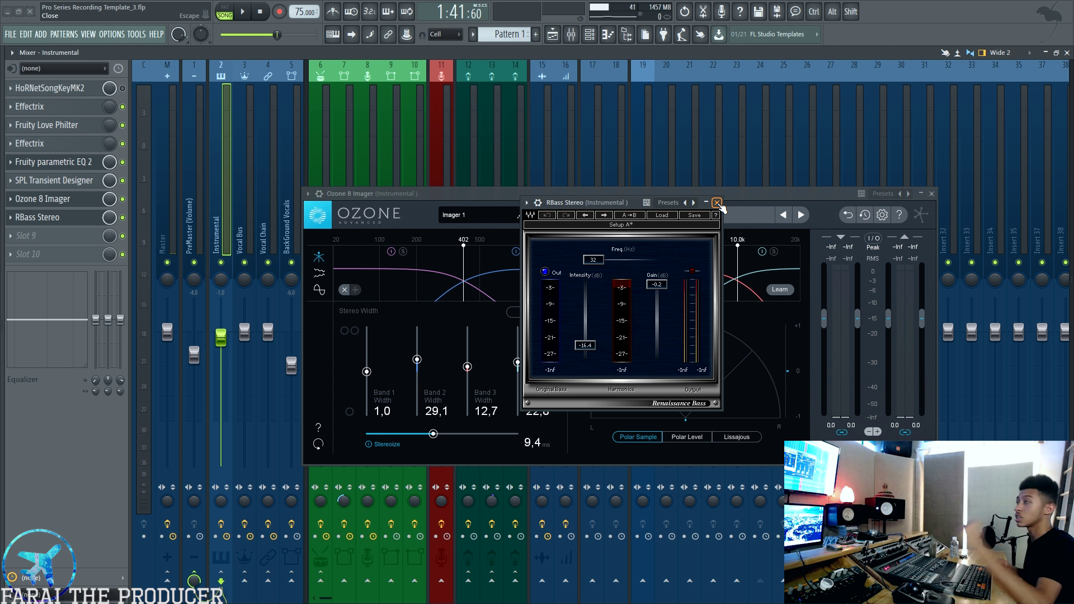
pyautogui.click(717, 203)
pyautogui.click(937, 195)
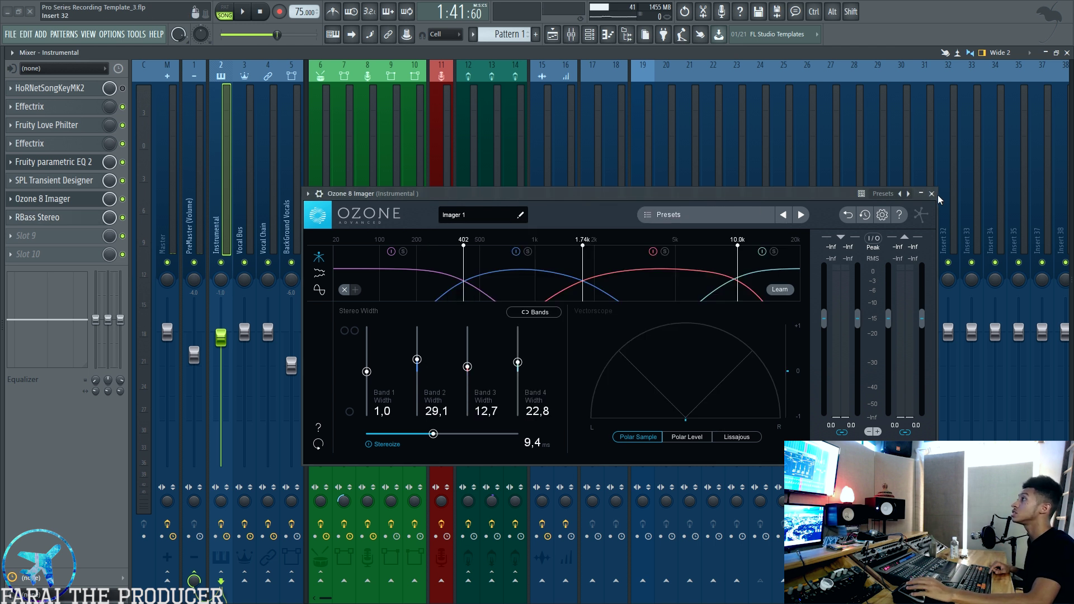
pyautogui.click(931, 193)
# Step: Close the parametric EQ 2 window and bypass RBass, transient designer and EQ while listening to the instrumental
pyautogui.click(778, 231)
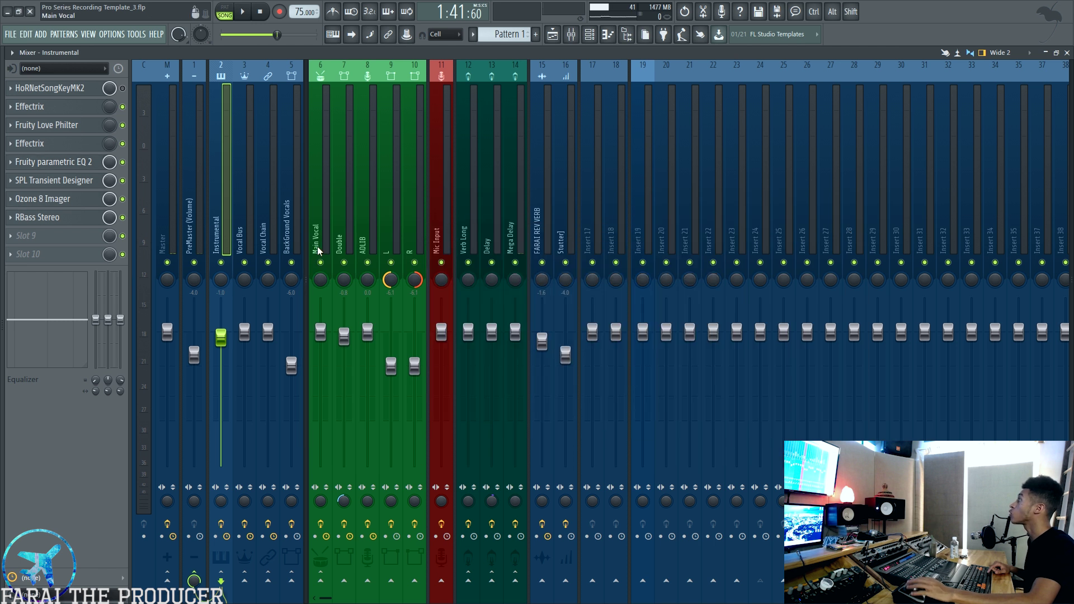
pyautogui.click(122, 217)
pyautogui.click(122, 181)
pyautogui.click(122, 162)
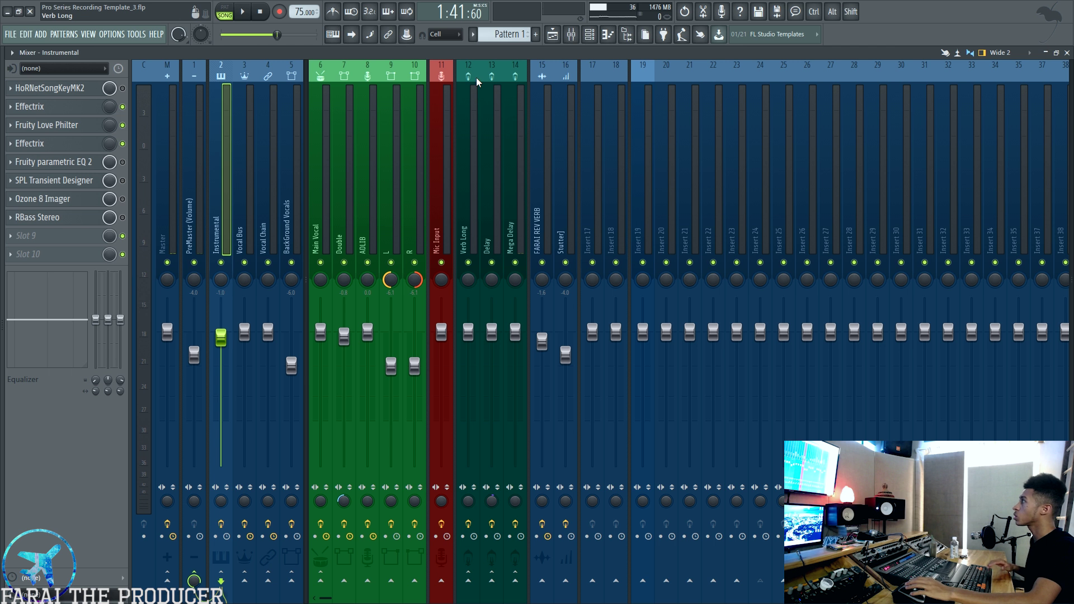
pyautogui.press('space')
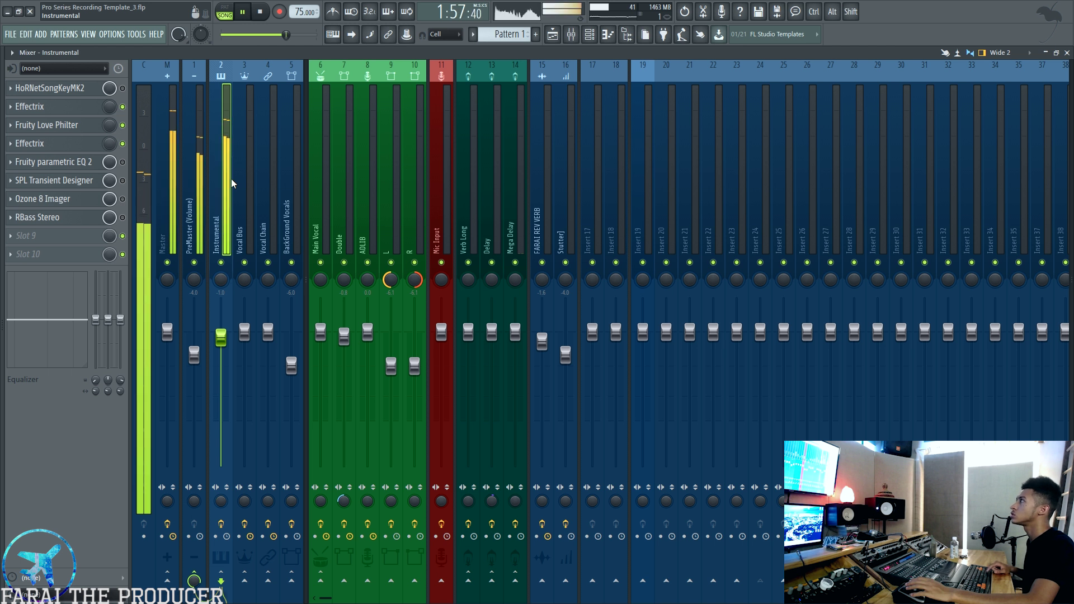
pyautogui.press('space')
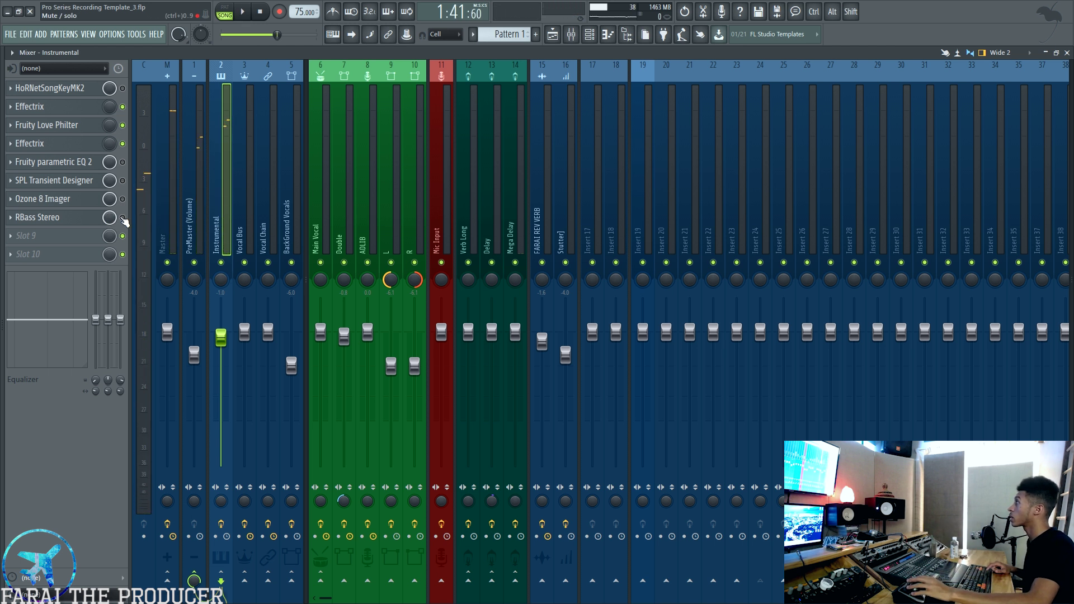
# Step: A/B the EQ, transient designer and Ozone 8 Imager on and off during playback, then stop
pyautogui.click(122, 181)
pyautogui.press('space')
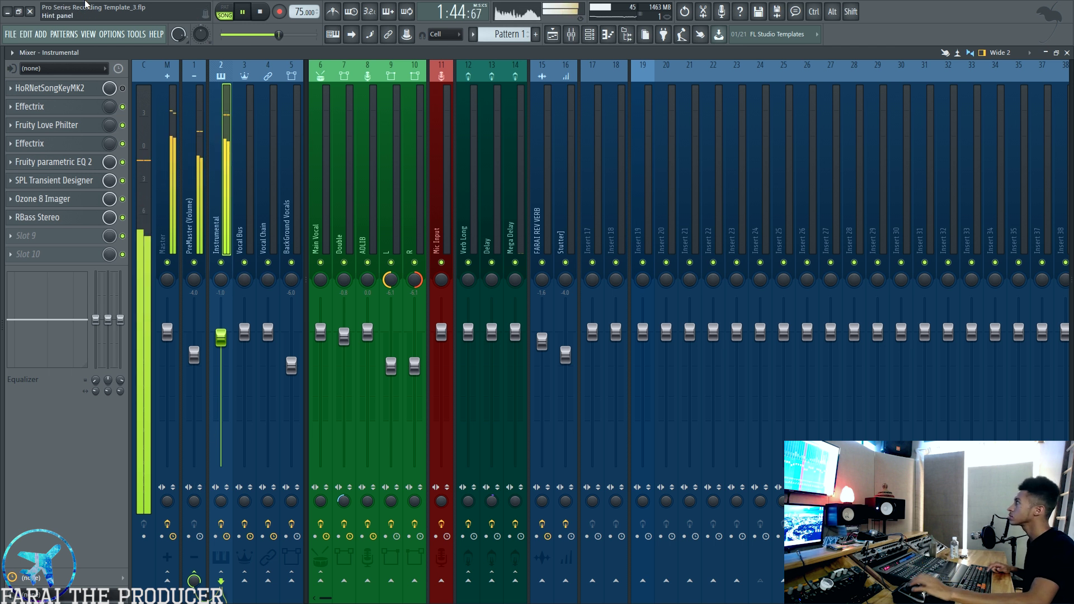
pyautogui.click(123, 162)
pyautogui.click(122, 181)
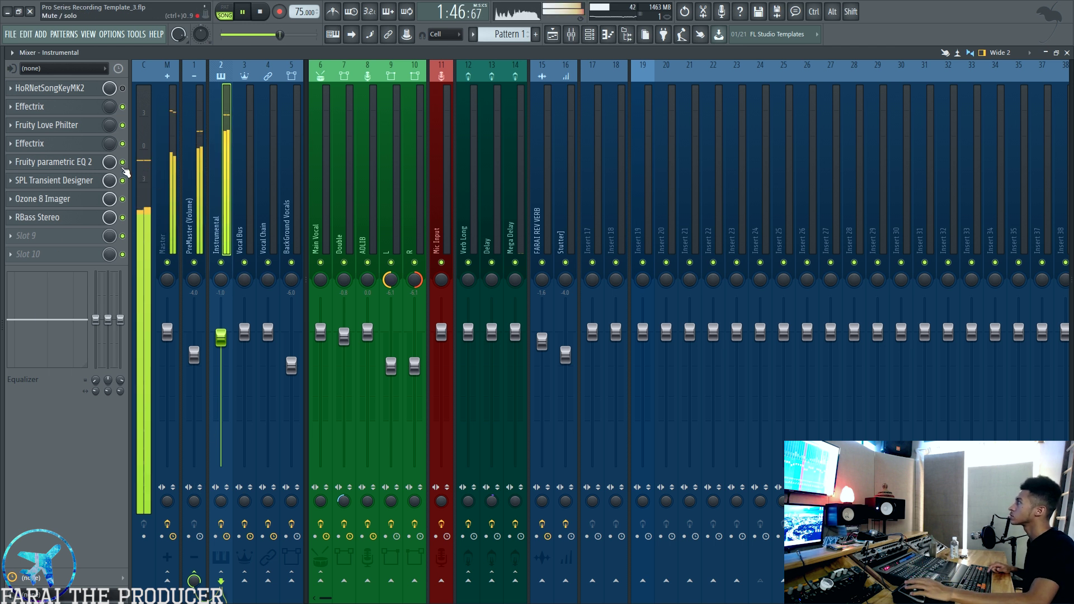
pyautogui.click(123, 199)
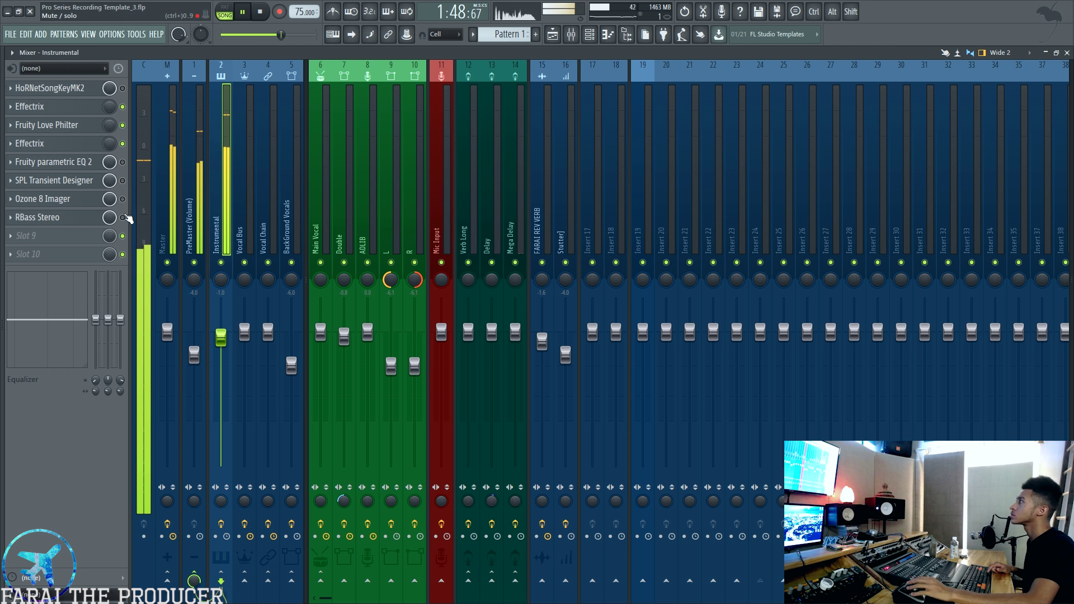
pyautogui.click(122, 199)
pyautogui.click(122, 180)
pyautogui.click(122, 162)
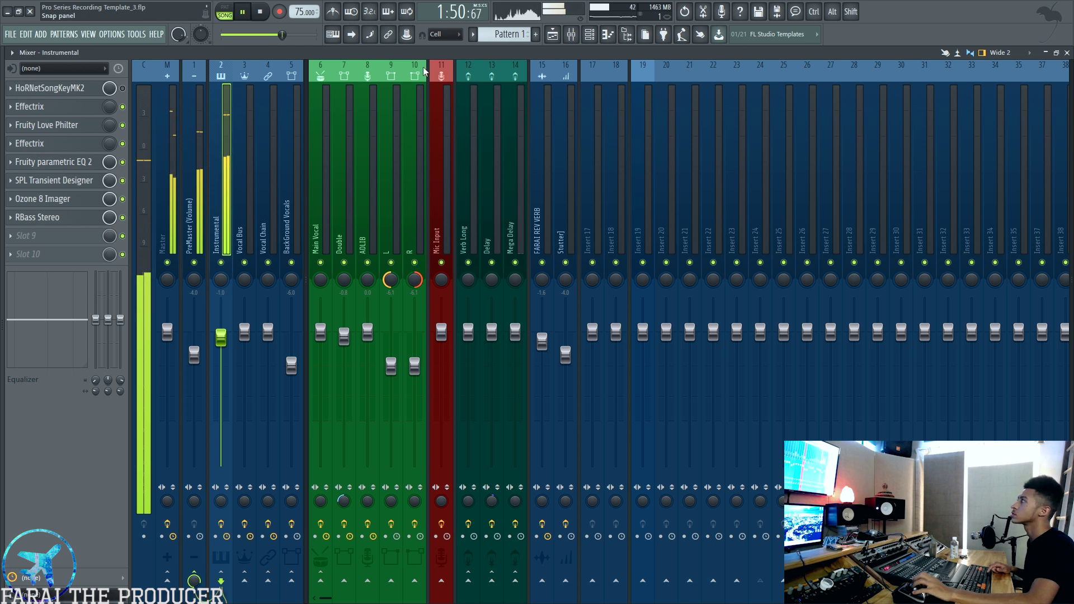
pyautogui.click(260, 12)
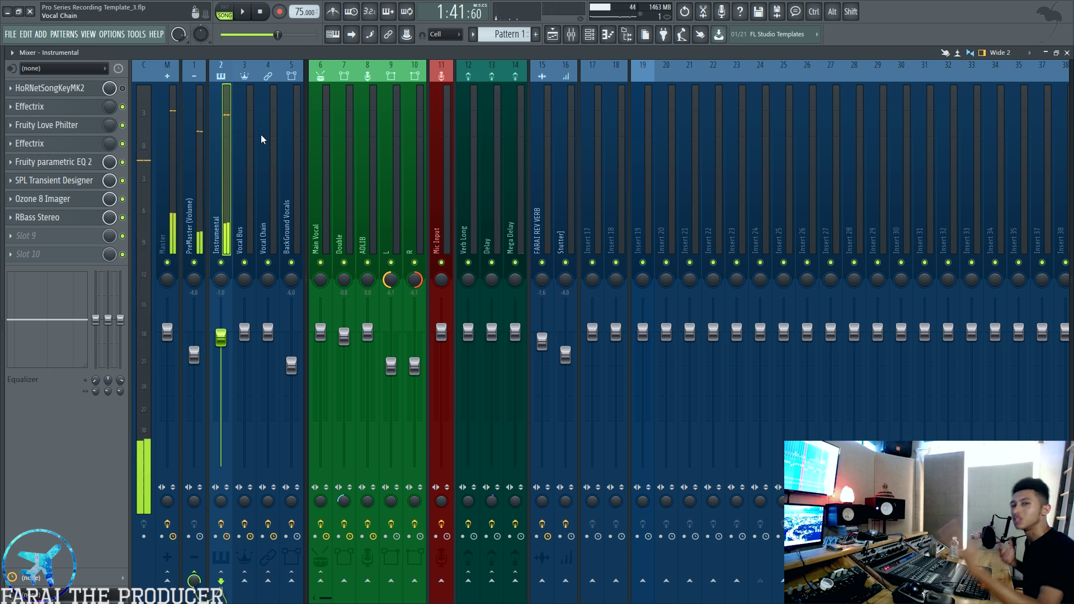
# Step: Bypass all four Instrumental effects: RBass Stereo, Ozone 8 Imager, SPL Transient Designer and parametric EQ 2
pyautogui.click(123, 217)
pyautogui.click(123, 199)
pyautogui.click(123, 181)
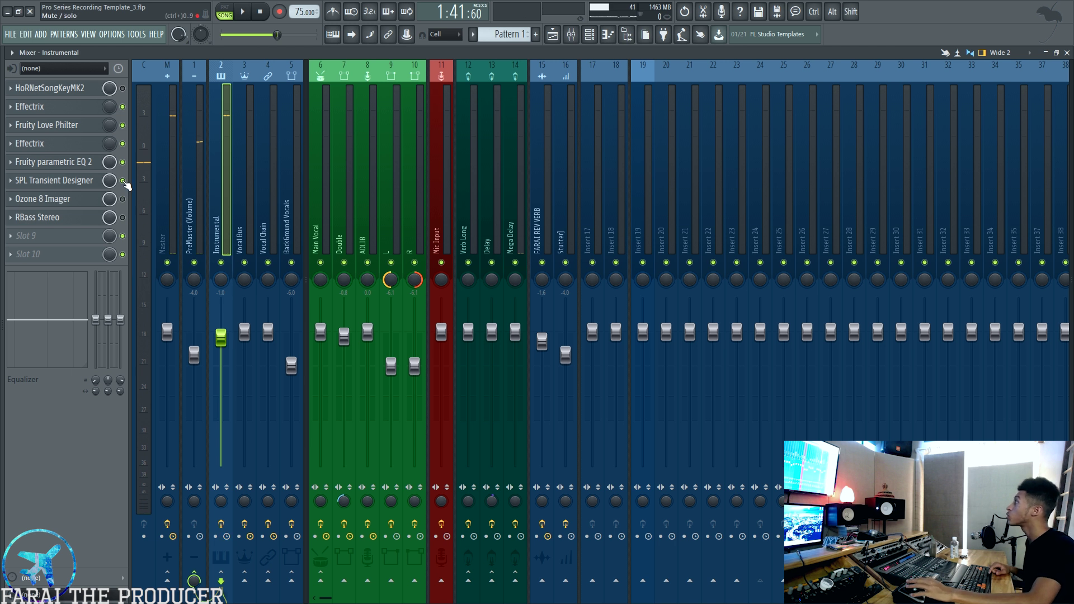
pyautogui.click(122, 162)
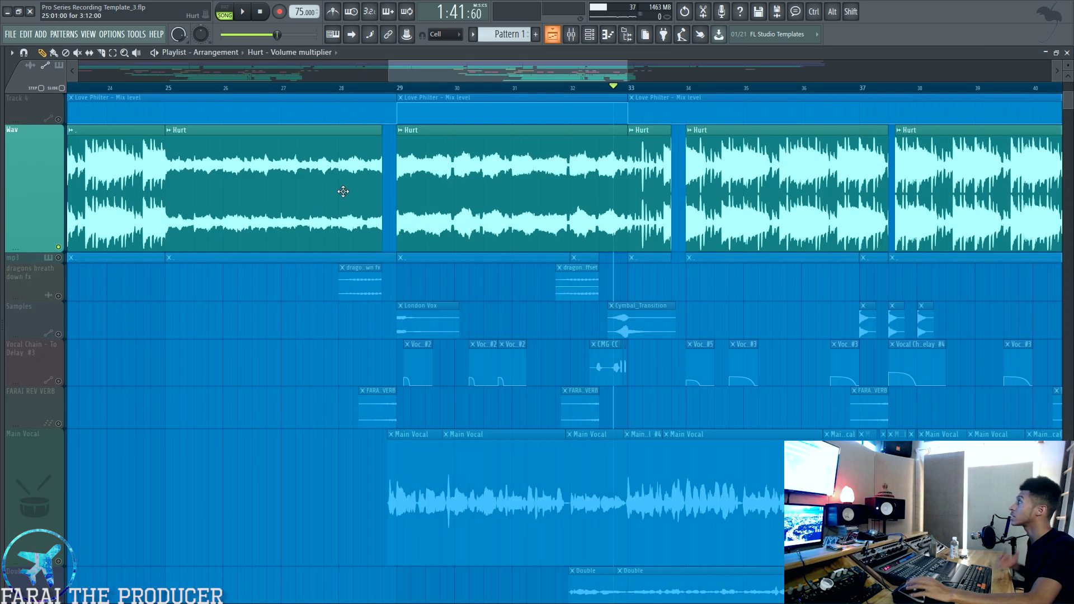
# Step: Start playback, bring up the mixer with F9, and lower the Vocal Bus fader slightly before stopping
pyautogui.click(552, 34)
pyautogui.press('space')
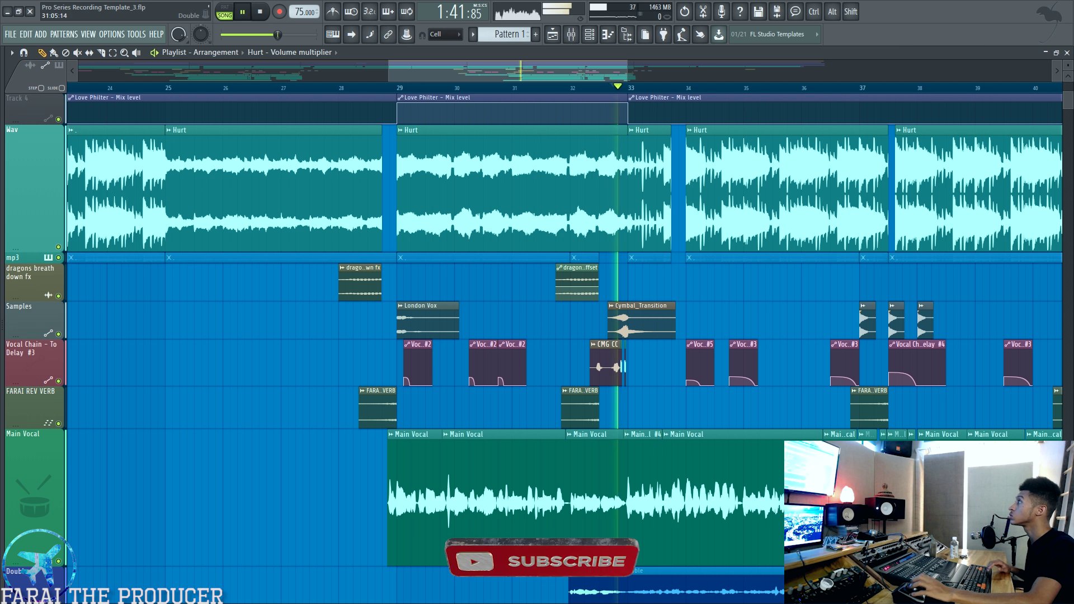
pyautogui.press('F9')
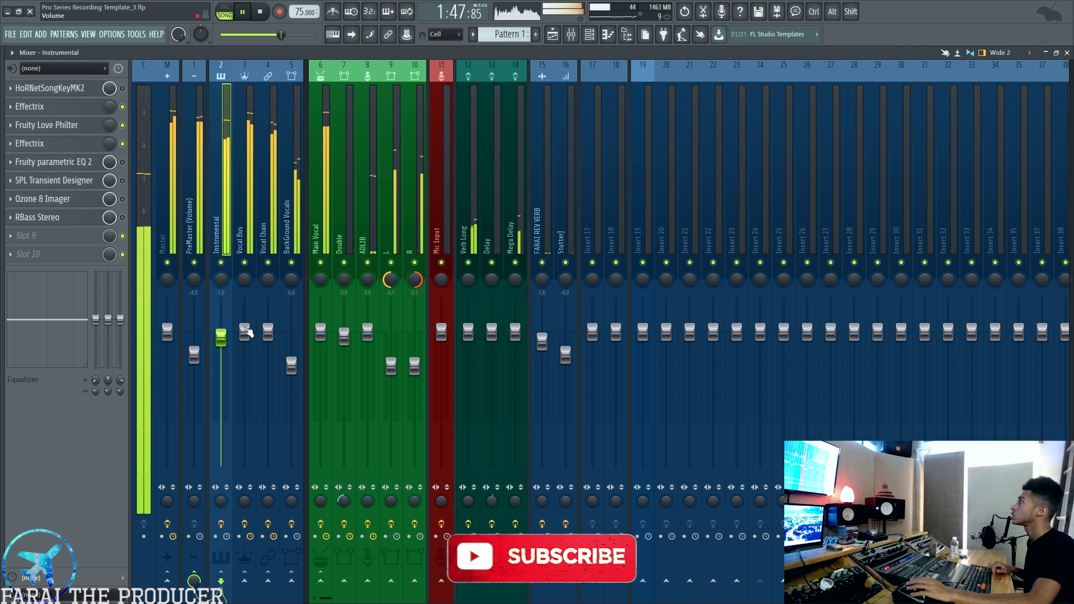
pyautogui.moveTo(247, 332); pyautogui.dragTo(244, 337)
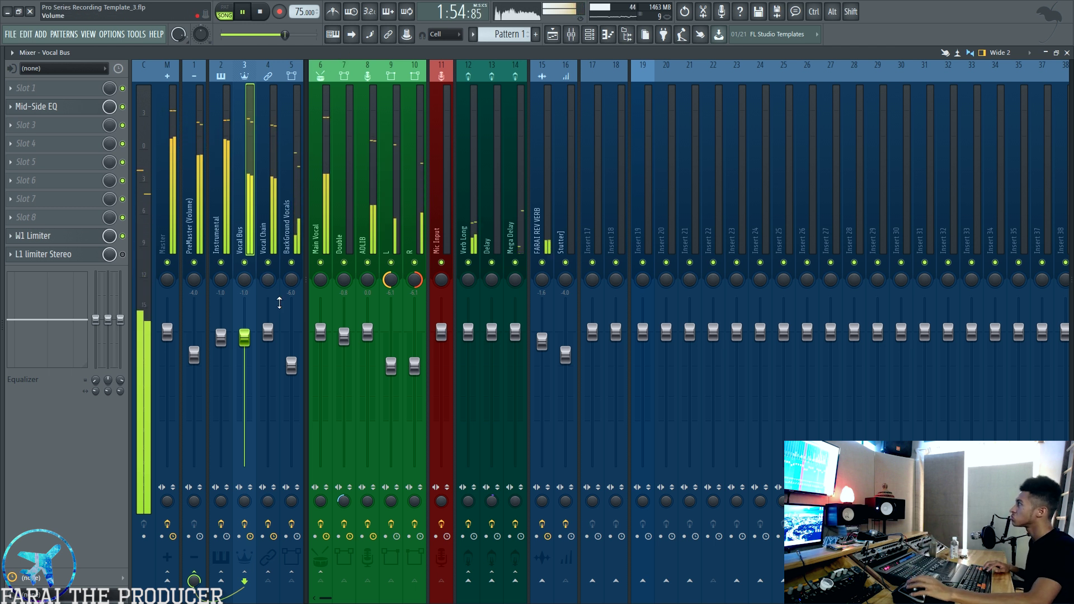
pyautogui.press('space')
# Step: Raise the Vocal Bus fader back up and re-enable the Instrumental's EQ, transient, imager and RBass
pyautogui.moveTo(244, 337); pyautogui.dragTo(244, 332)
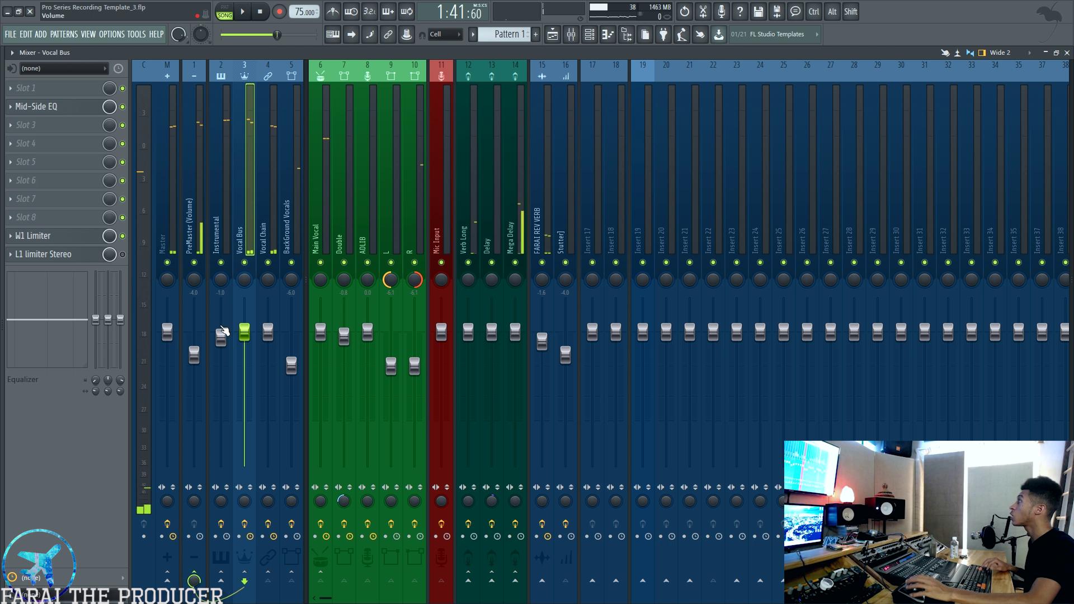
pyautogui.click(220, 201)
pyautogui.moveTo(123, 218); pyautogui.dragTo(124, 164)
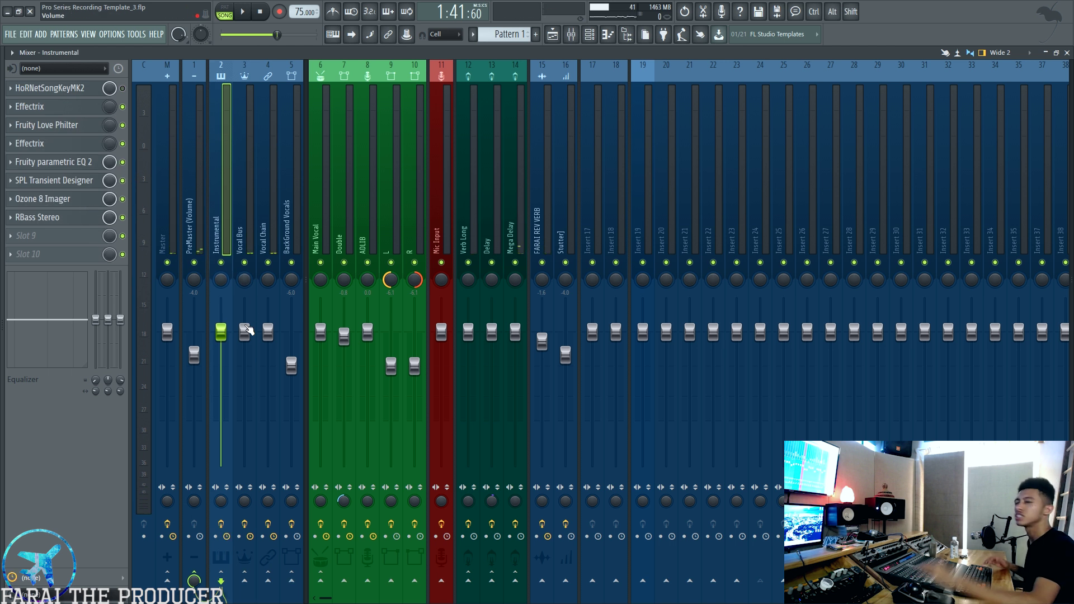
pyautogui.press('space')
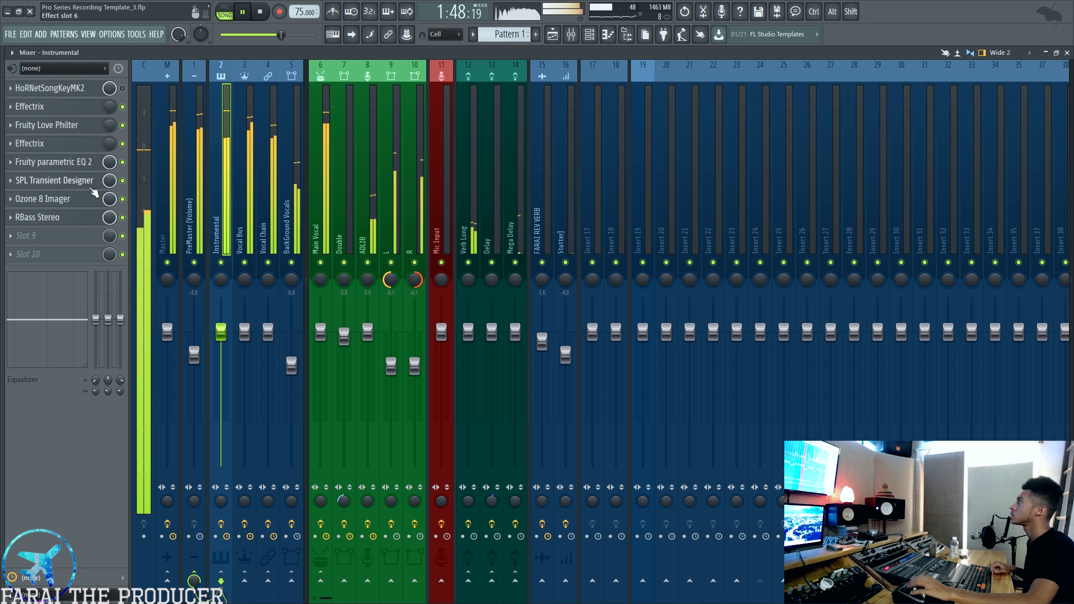
pyautogui.click(123, 163)
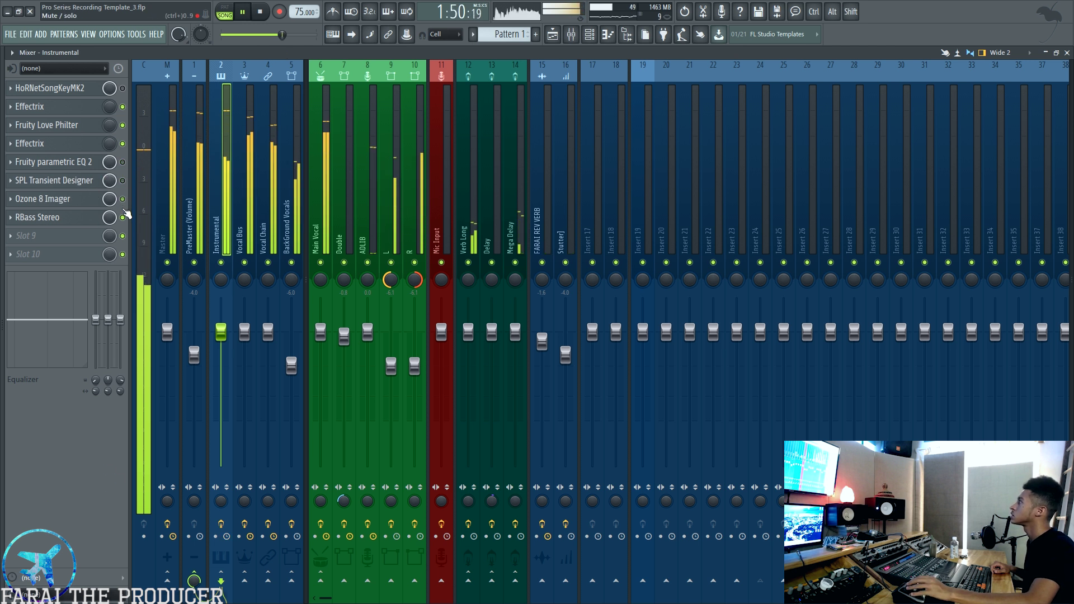
pyautogui.click(123, 180)
pyautogui.click(123, 199)
pyautogui.click(122, 218)
pyautogui.click(122, 217)
pyautogui.click(122, 199)
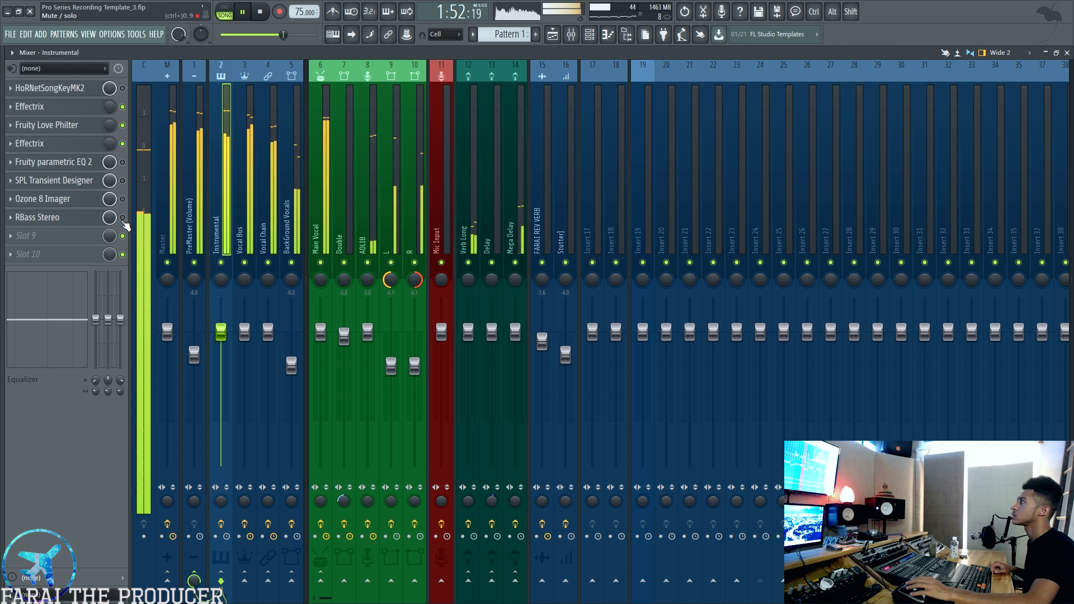
pyautogui.click(123, 180)
pyautogui.click(123, 162)
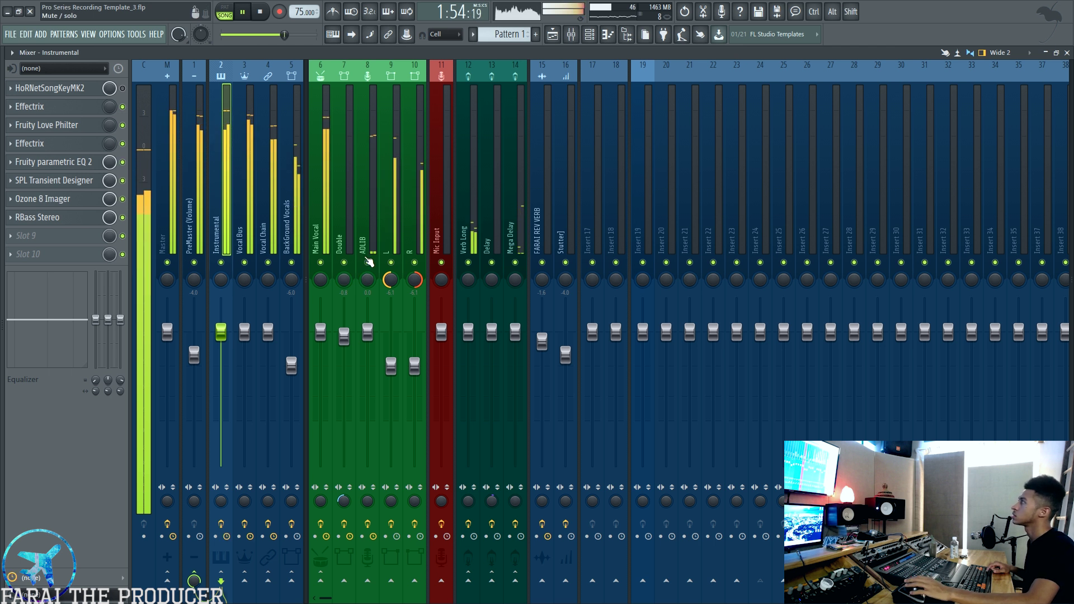
pyautogui.press('space')
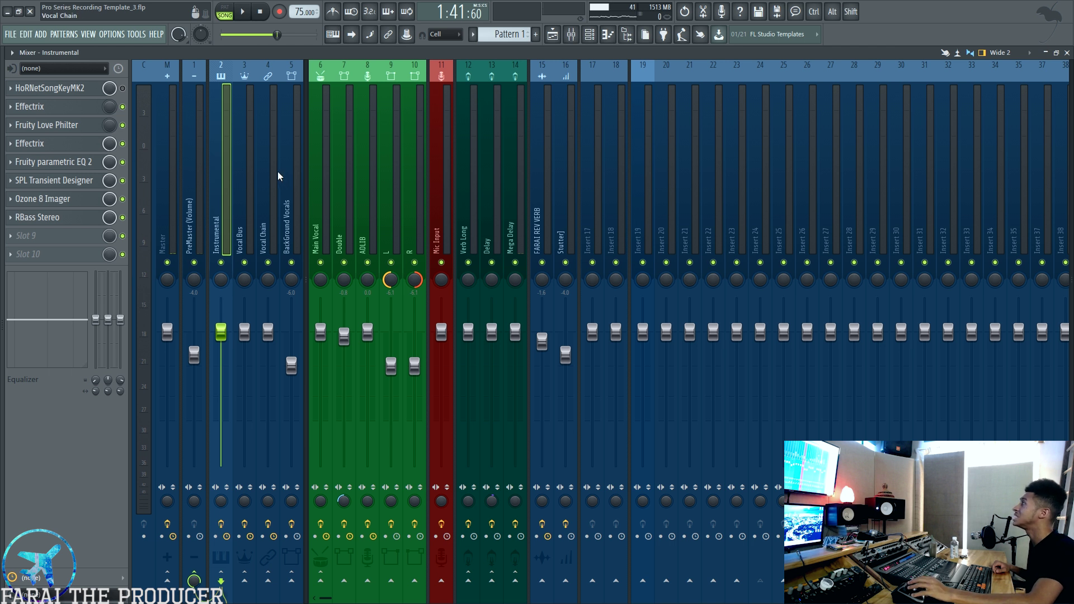
# Step: Inspect the Vocal Bus, PreMaster (Volume) and Instrumental inserts, then switch to the playlist
pyautogui.click(253, 172)
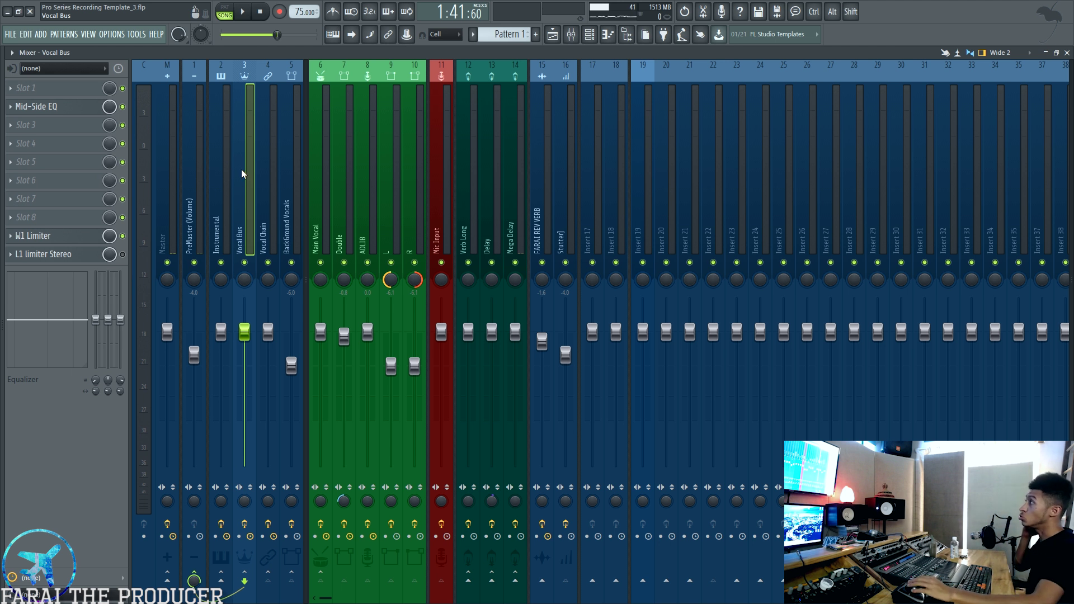
pyautogui.click(192, 181)
pyautogui.click(226, 207)
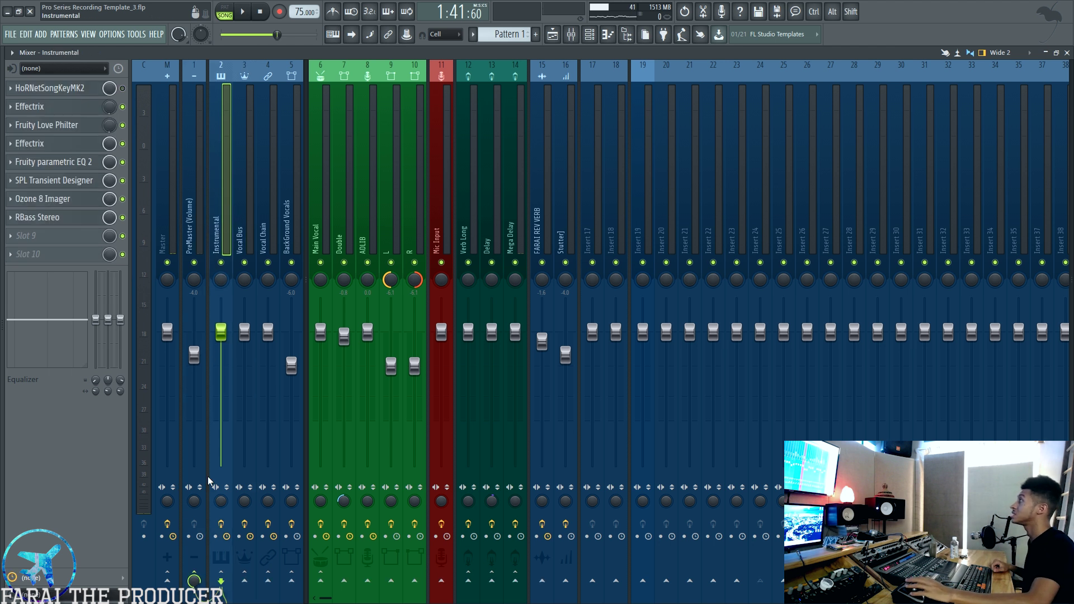
pyautogui.click(194, 215)
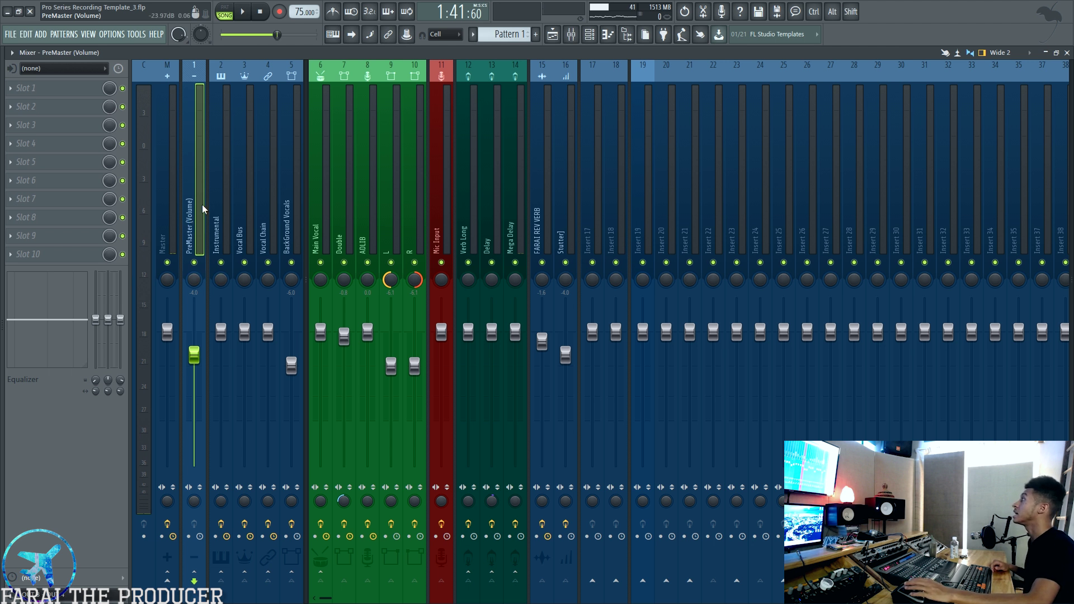
pyautogui.click(213, 204)
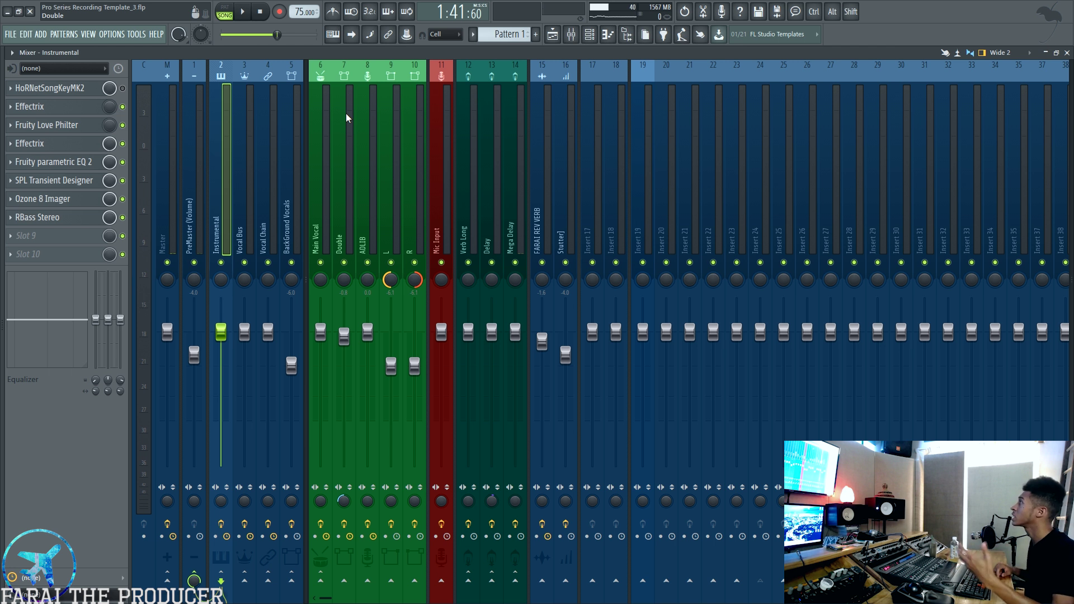
pyautogui.click(559, 37)
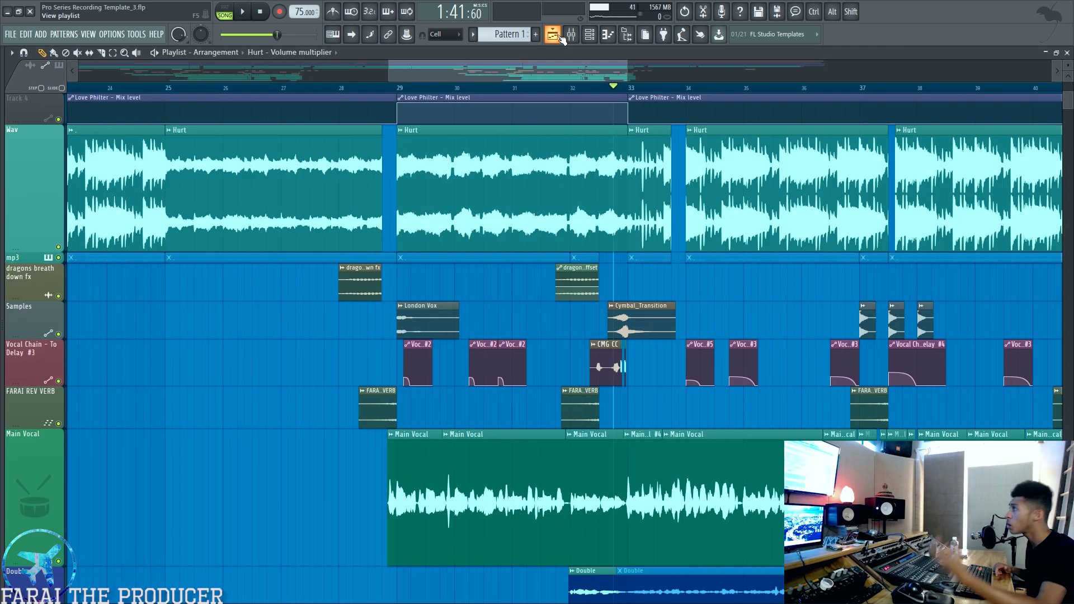